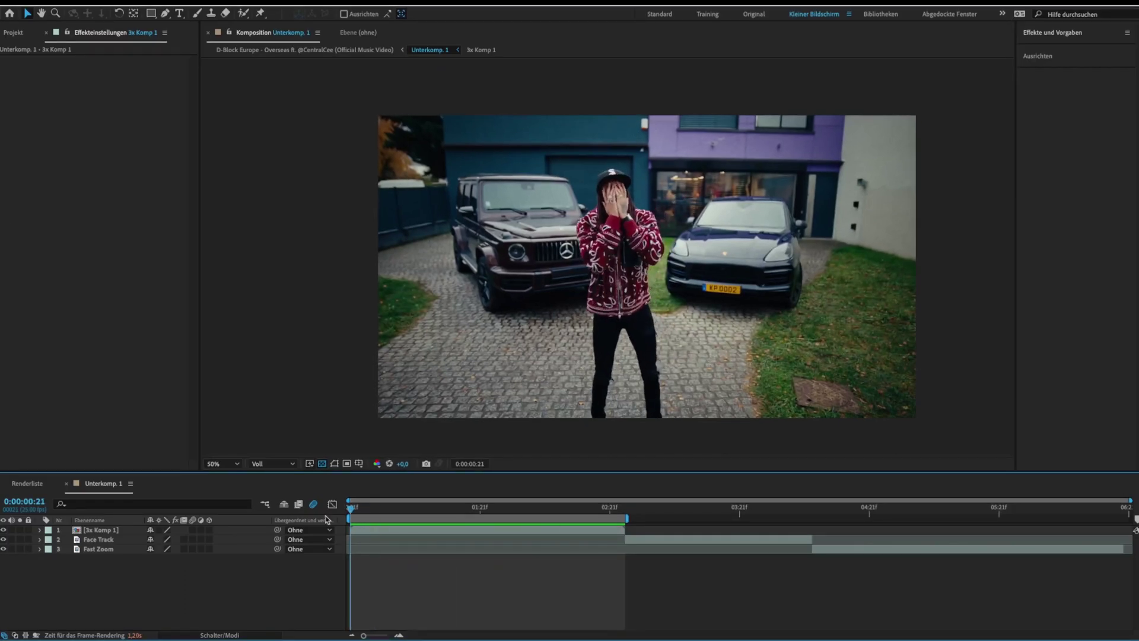
- Duplicate the 3x Komp 1 layer and open the upper copy for rotoscoping with the Roto Brush
{"action": "left_click", "coordinate": [387, 531]}
{"action": "key", "text": "ctrl+d"}
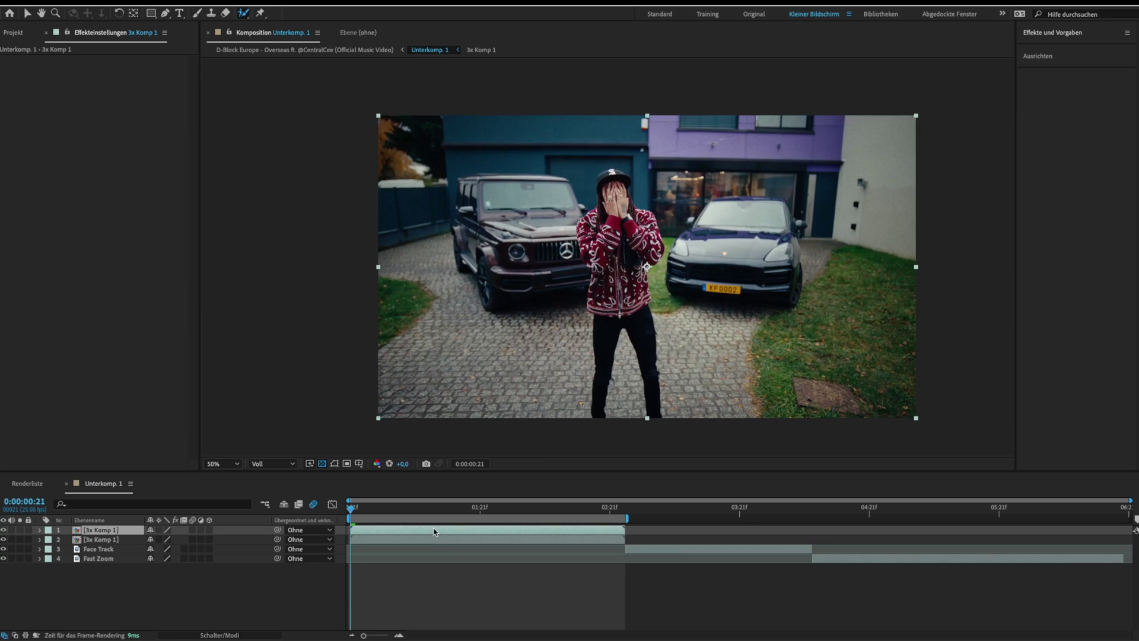
{"action": "double_click", "coordinate": [439, 532], "text": "alt"}
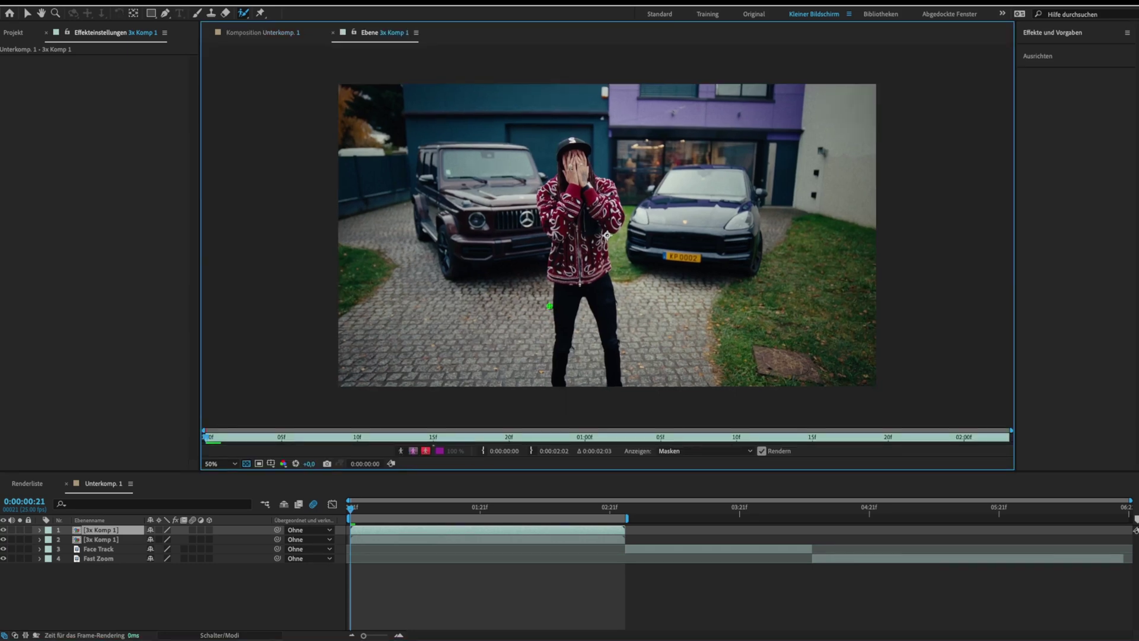
- Select the man from cap to shoes with the Roto Brush, propagate the selection through the clip and freeze it
{"action": "mouse_move", "coordinate": [561, 329]}
{"action": "left_mouse_down"}
{"action": "mouse_move", "coordinate": [569, 231]}
{"action": "mouse_move", "coordinate": [553, 196]}
{"action": "mouse_move", "coordinate": [568, 140]}
{"action": "mouse_move", "coordinate": [618, 207]}
{"action": "mouse_move", "coordinate": [605, 319]}
{"action": "left_mouse_up"}
{"action": "scroll", "coordinate": [609, 244], "scroll_direction": "up", "scroll_amount": 1}
{"action": "left_click_drag", "start_coordinate": [507, 111], "coordinate": [499, 162]}
{"action": "key", "text": "space"}
{"action": "key", "text": "comma"}
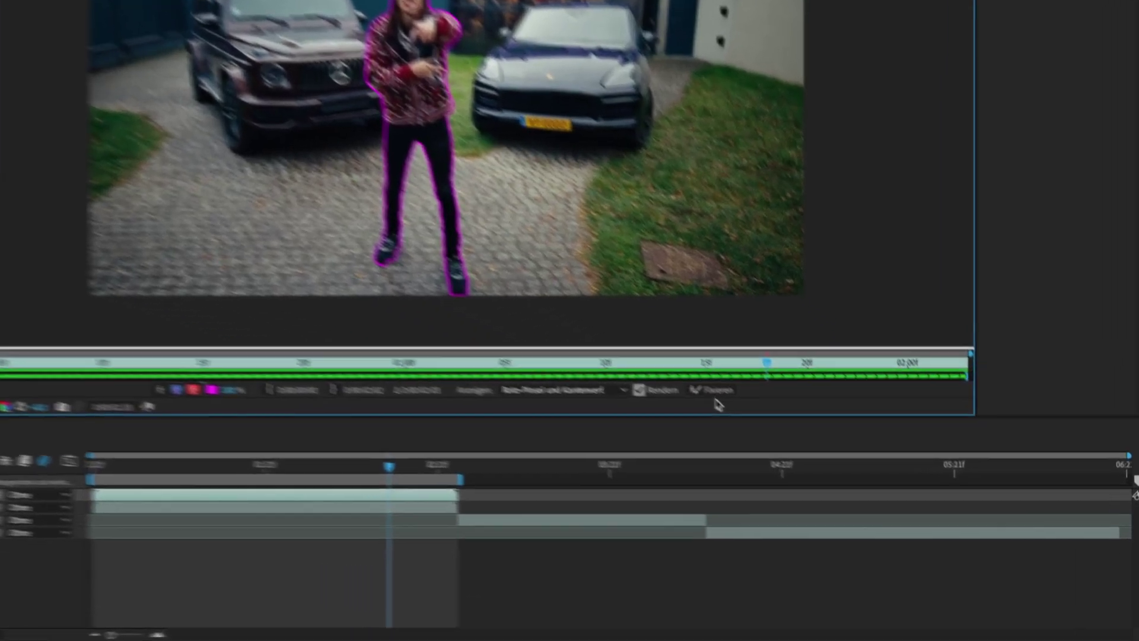
{"action": "left_click", "coordinate": [815, 454]}
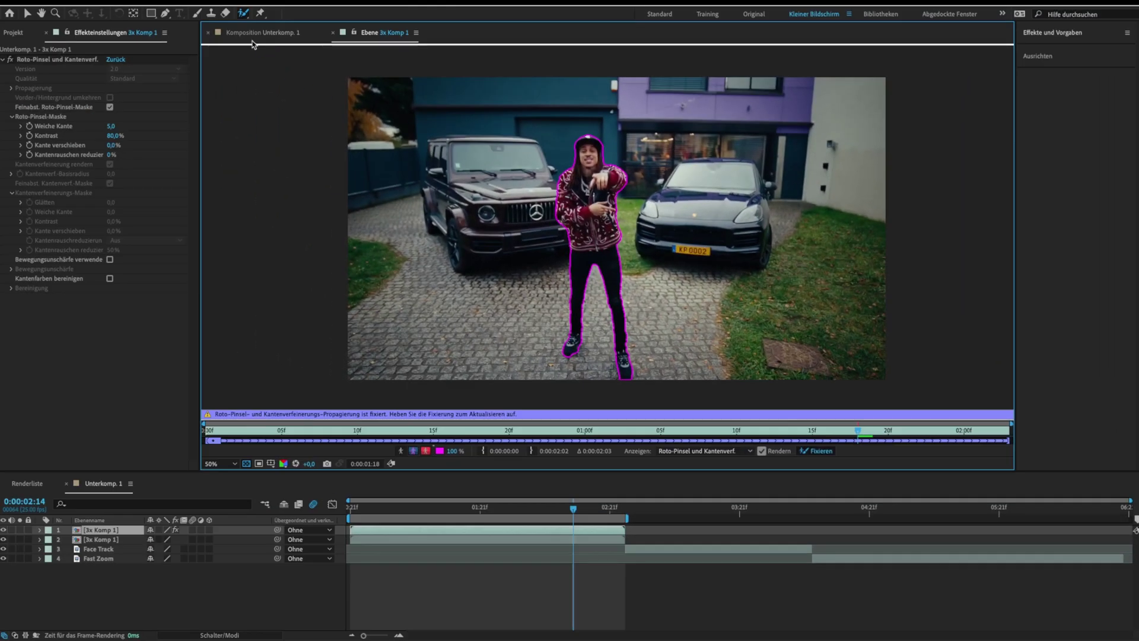
- Solo the rotoscoped layer in the Unterkomp. 1 composition and preview the cut-out from 0:00:00:21
{"action": "left_click", "coordinate": [254, 34]}
{"action": "left_click", "coordinate": [350, 509]}
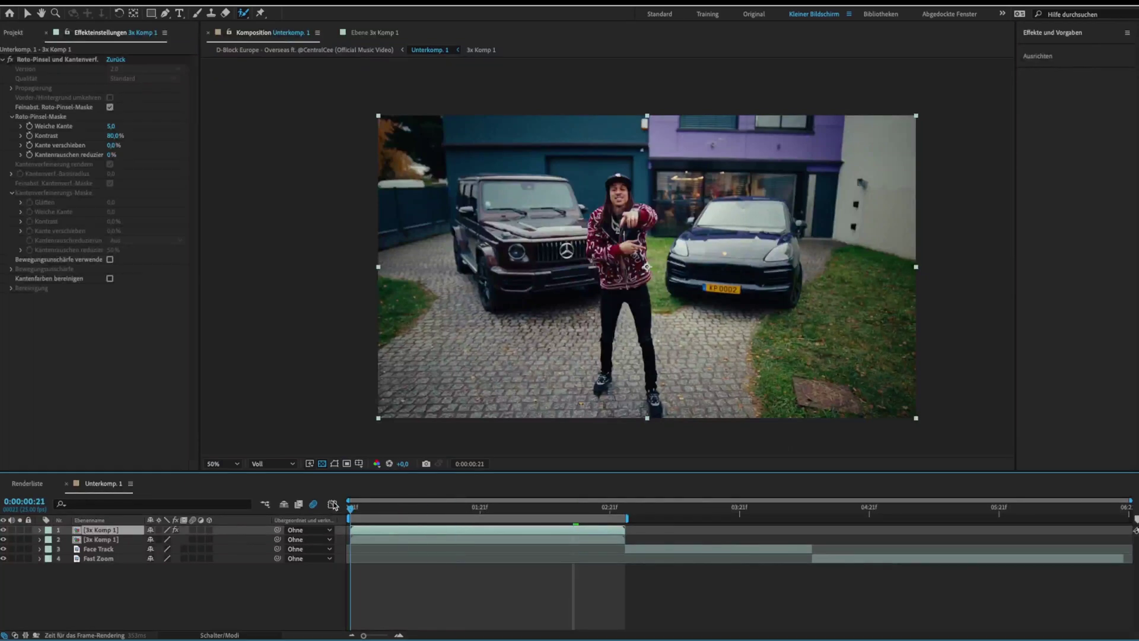
{"action": "left_click", "coordinate": [19, 529]}
{"action": "key", "text": "space"}
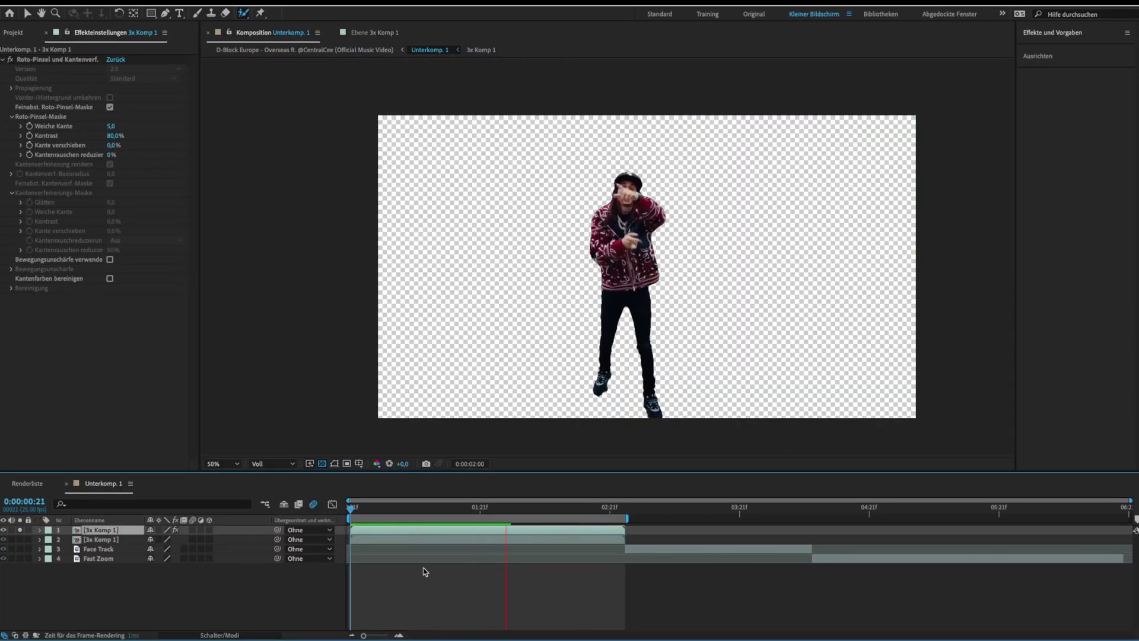
- Set the Roto Brush matte's feather to 11,6 and edge shift to -28,0%, and unsolo the layer
{"action": "scroll", "coordinate": [596, 235], "scroll_direction": "up", "scroll_amount": 6}
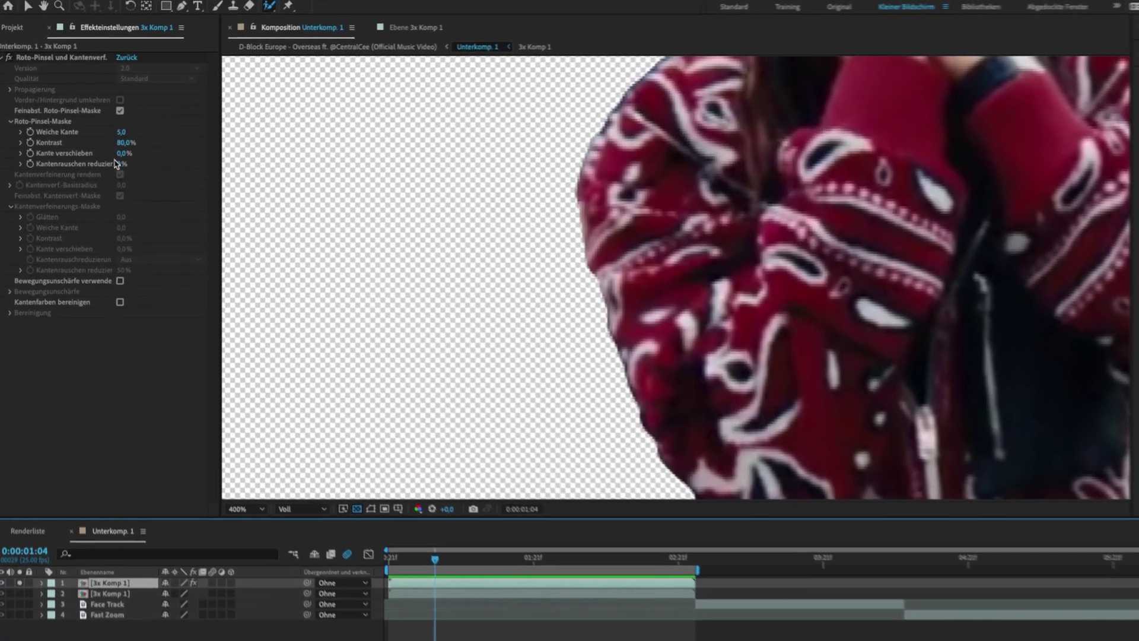
{"action": "left_click_drag", "start_coordinate": [121, 153], "coordinate": [110, 150]}
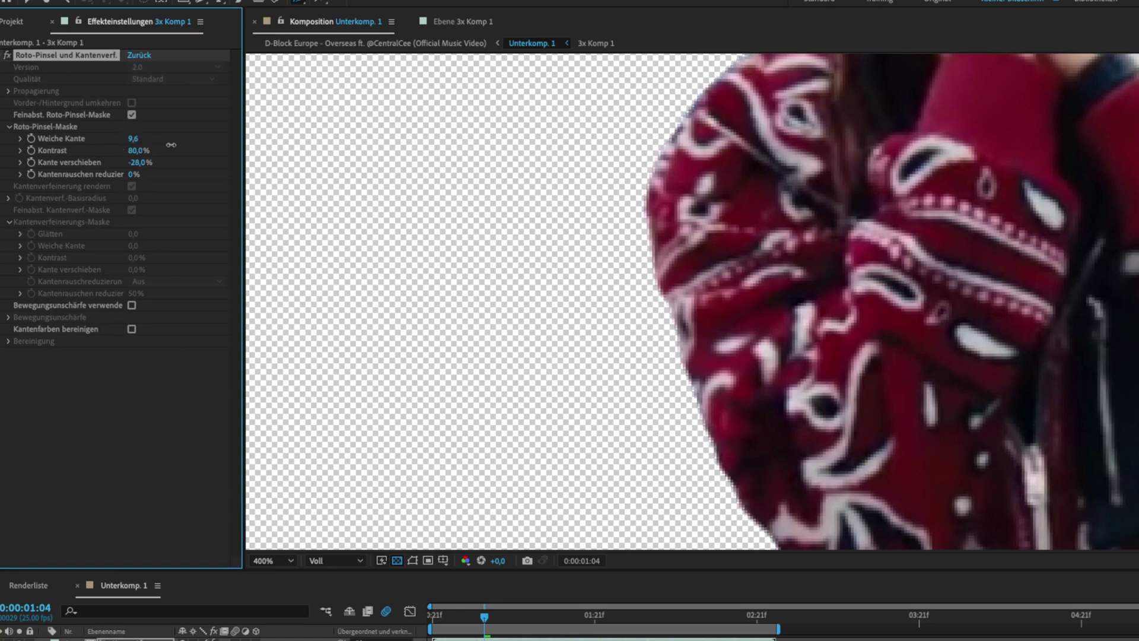
{"action": "scroll", "coordinate": [667, 260], "scroll_direction": "down", "scroll_amount": 4}
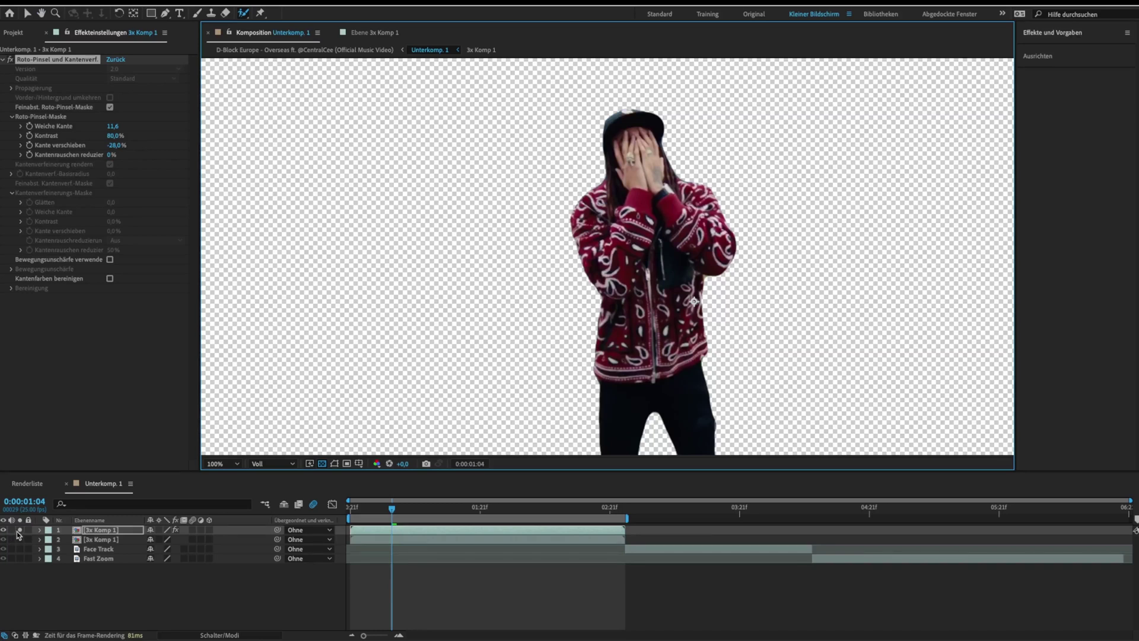
{"action": "left_click", "coordinate": [19, 529]}
{"action": "scroll", "coordinate": [373, 397], "scroll_direction": "down", "scroll_amount": 2}
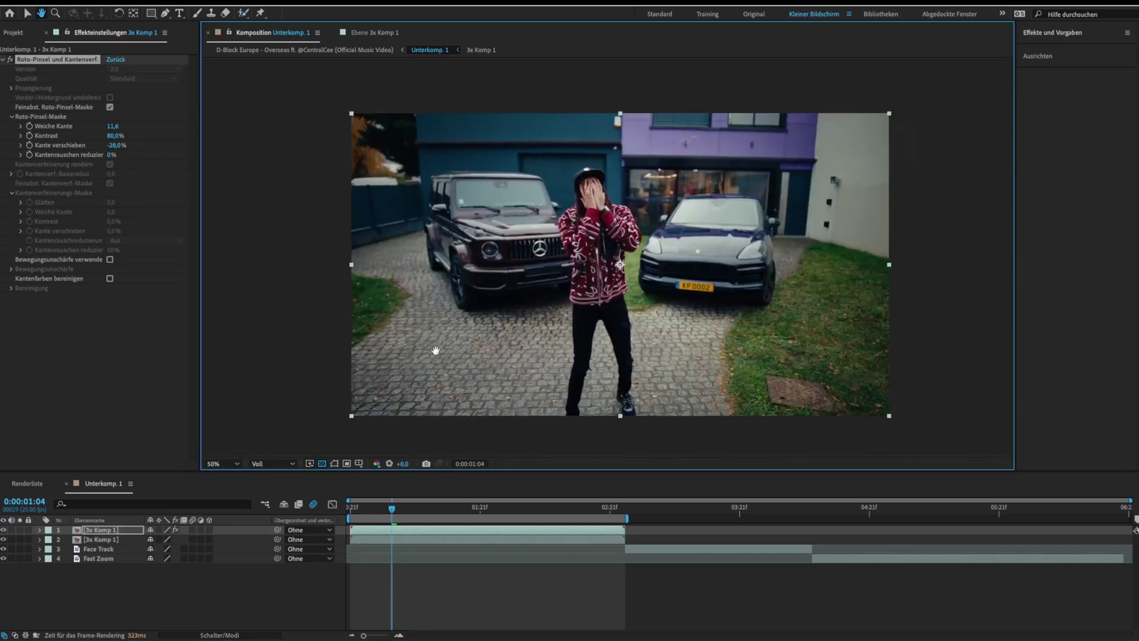
- Duplicate the rotoscoped layer and enable motion blur on the lower cut-out copy
{"action": "left_click", "coordinate": [394, 533]}
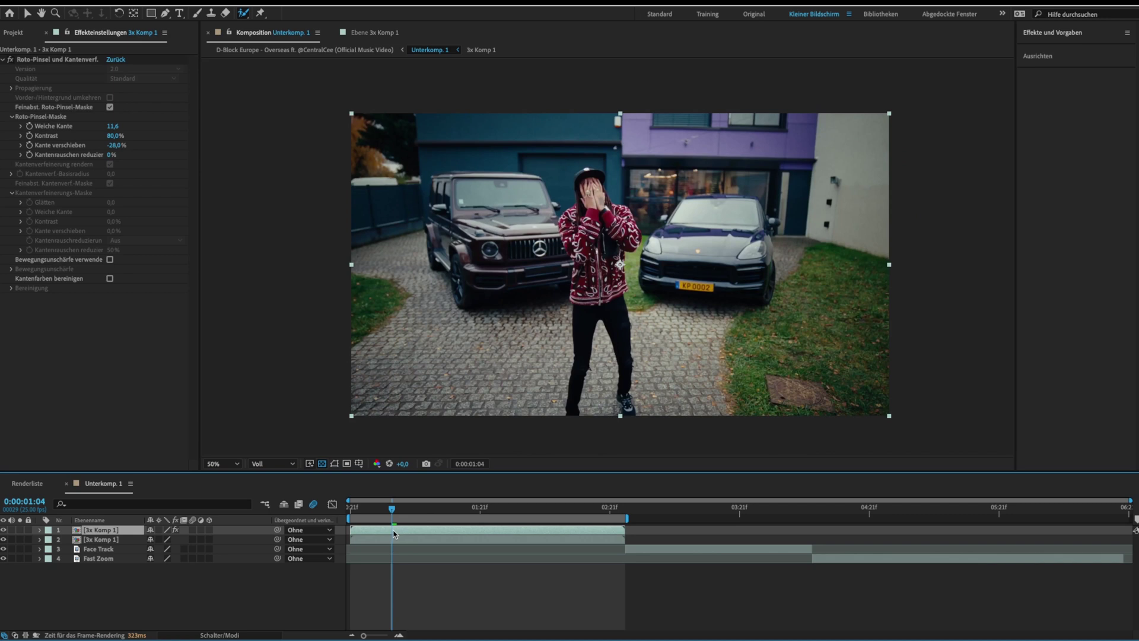
{"action": "key", "text": "ctrl+d"}
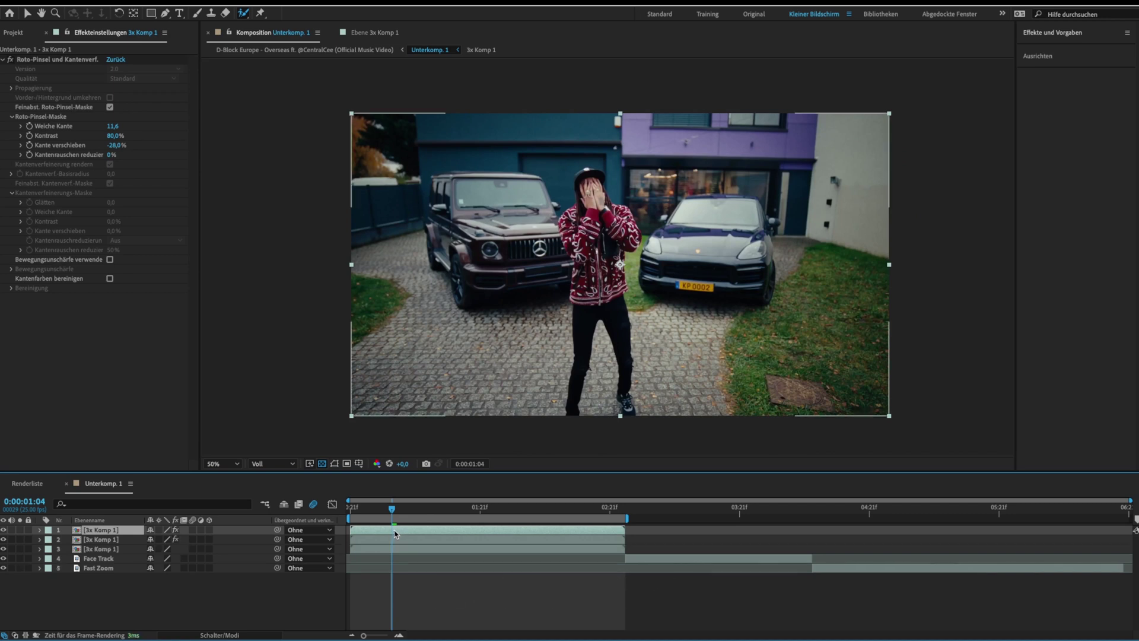
{"action": "left_click", "coordinate": [395, 541]}
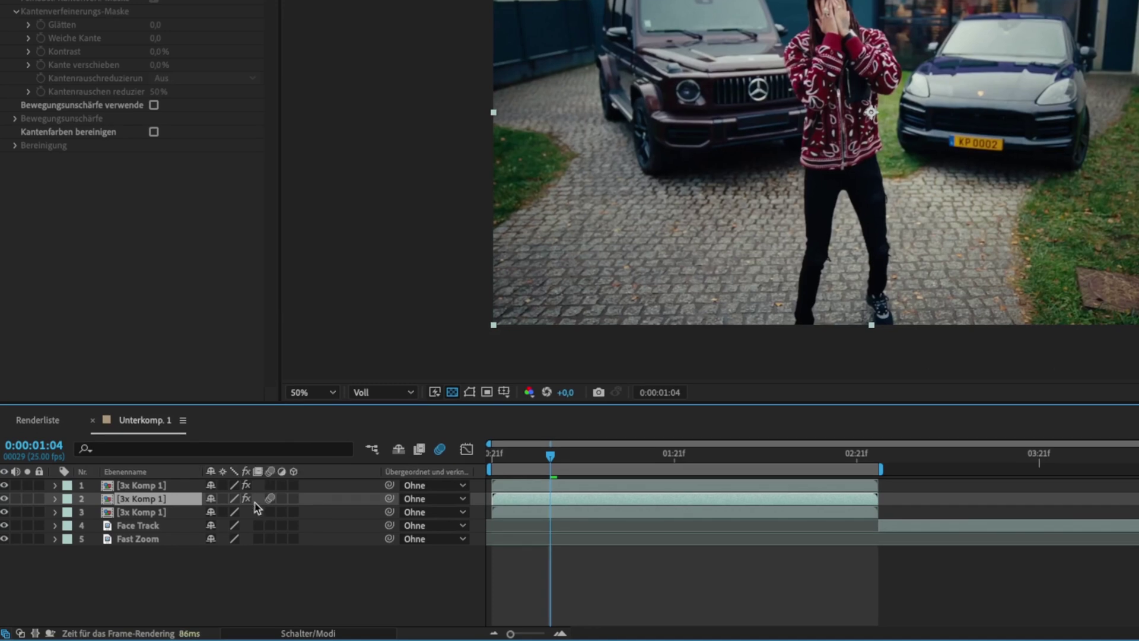
- Keyframe the lower cut-out's position at 0:00:01:04 and shift it left to 716,0, 540,0 at 0:00:01:13
{"action": "left_click", "coordinate": [55, 499]}
{"action": "left_click", "coordinate": [68, 526]}
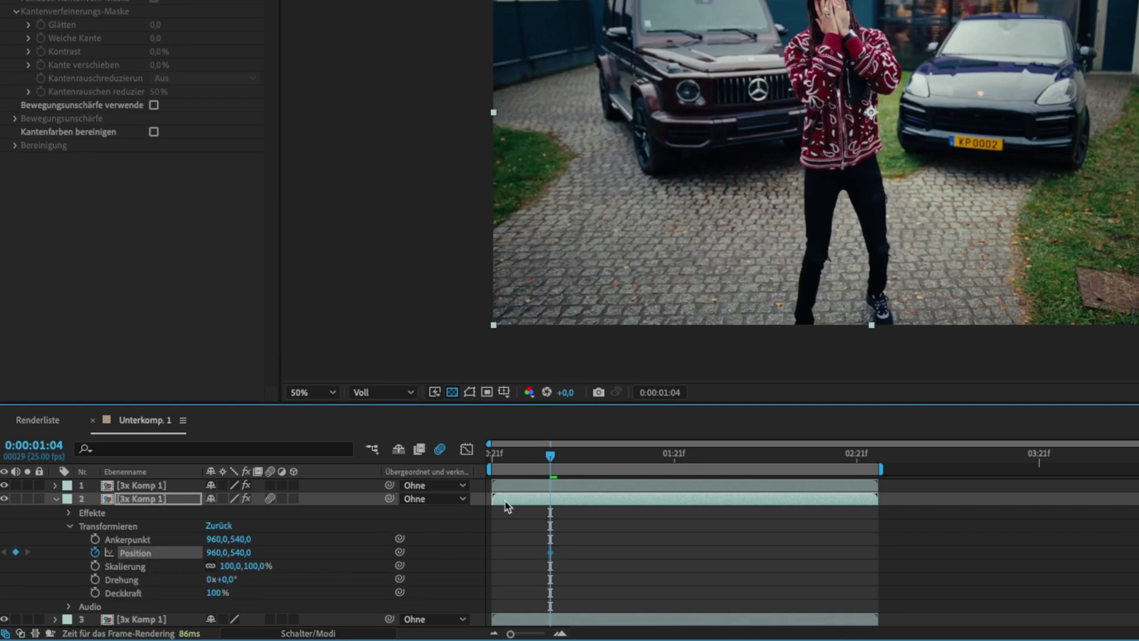
{"action": "left_click", "coordinate": [555, 457]}
{"action": "left_click_drag", "start_coordinate": [556, 458], "coordinate": [615, 458]}
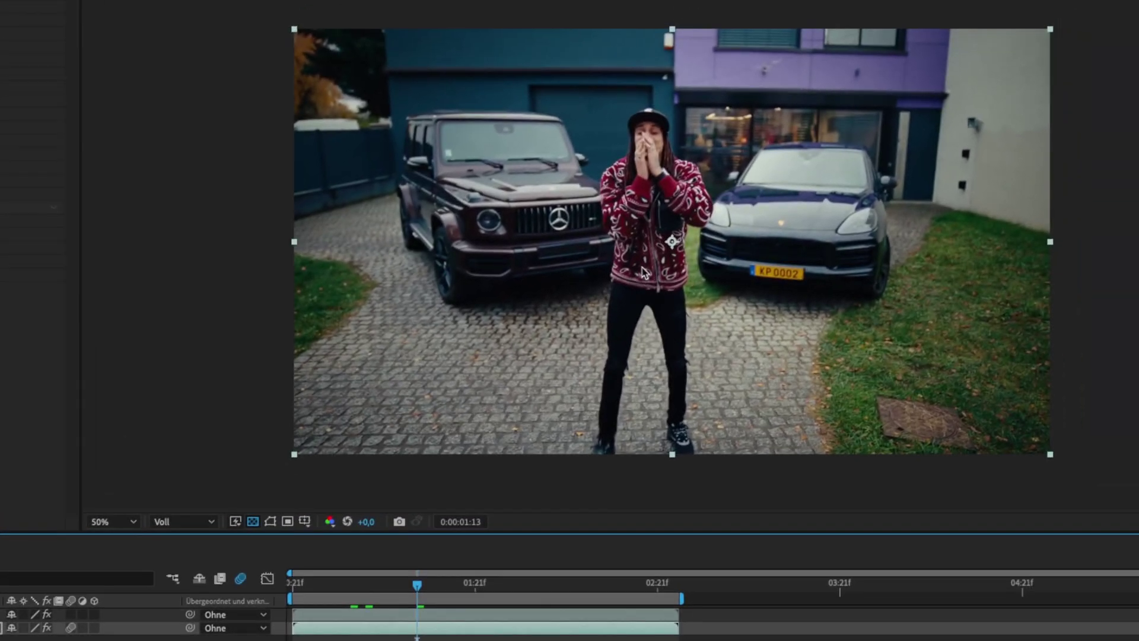
{"action": "left_click_drag", "start_coordinate": [643, 271], "coordinate": [553, 258]}
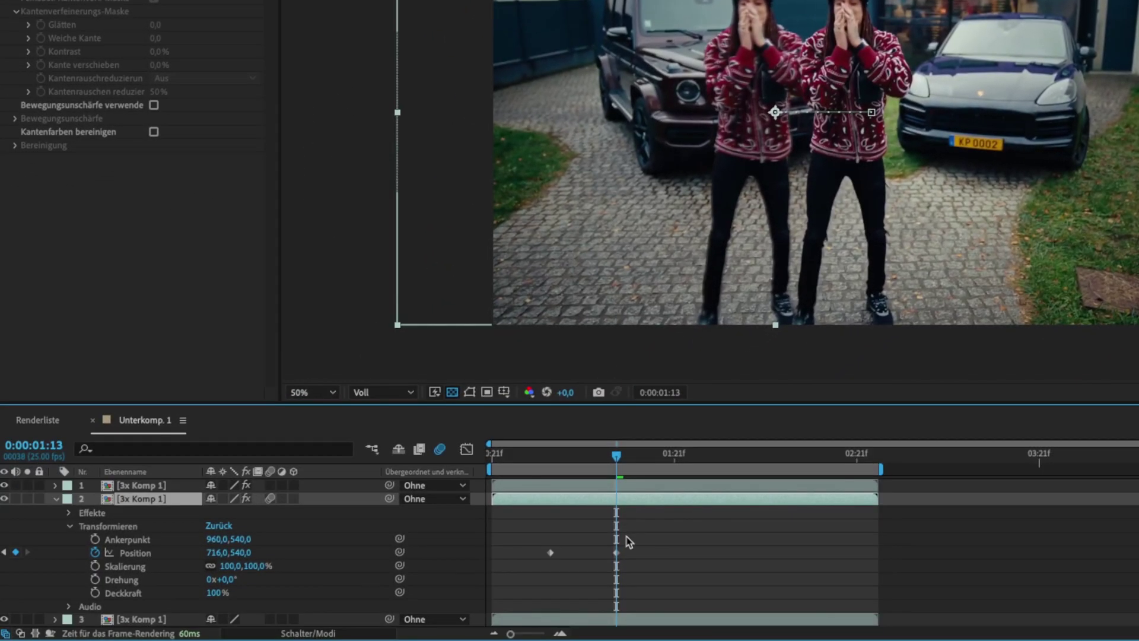
- Apply Easy Ease to both position keyframes of the lower cut-out copy
{"action": "left_click_drag", "start_coordinate": [582, 565], "coordinate": [497, 600]}
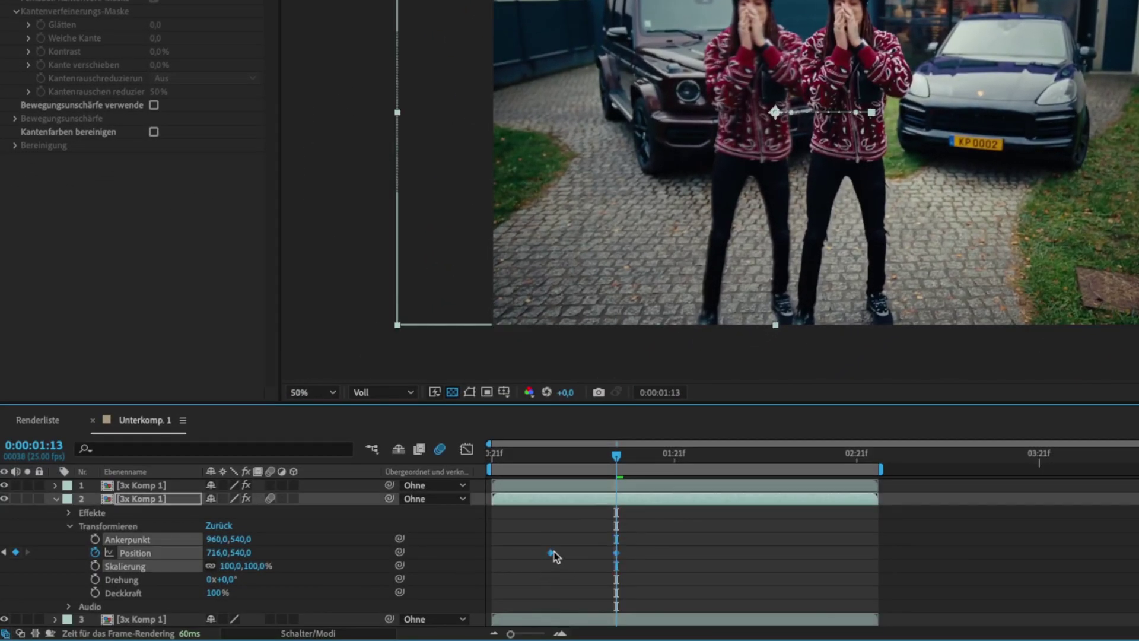
{"action": "right_click", "coordinate": [552, 554]}
{"action": "mouse_move", "coordinate": [644, 624]}
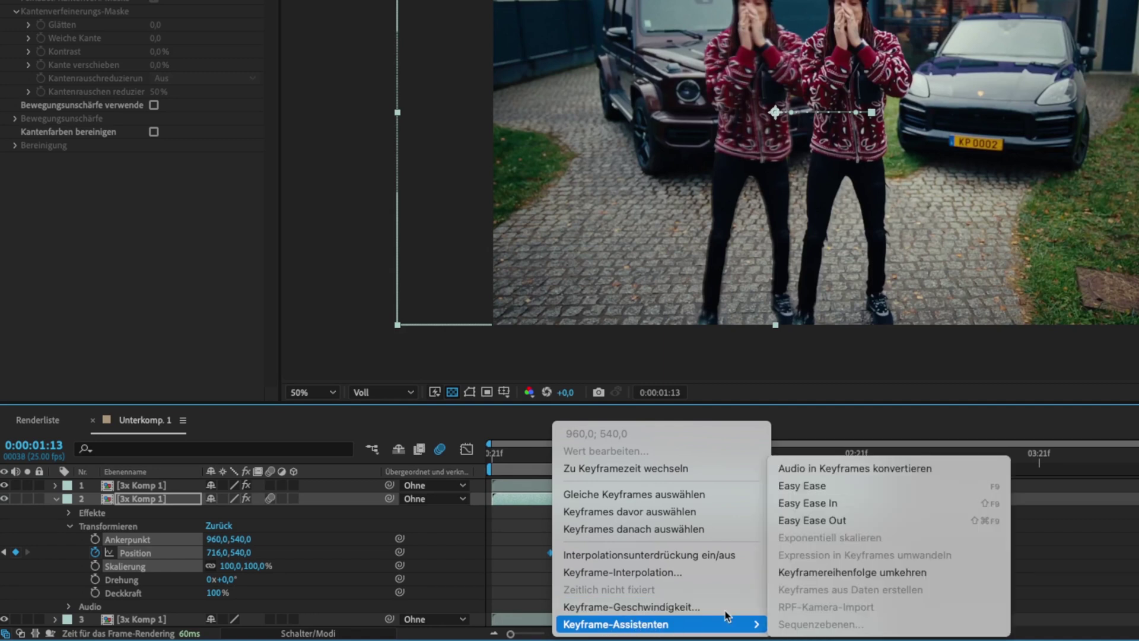
{"action": "left_click", "coordinate": [827, 487]}
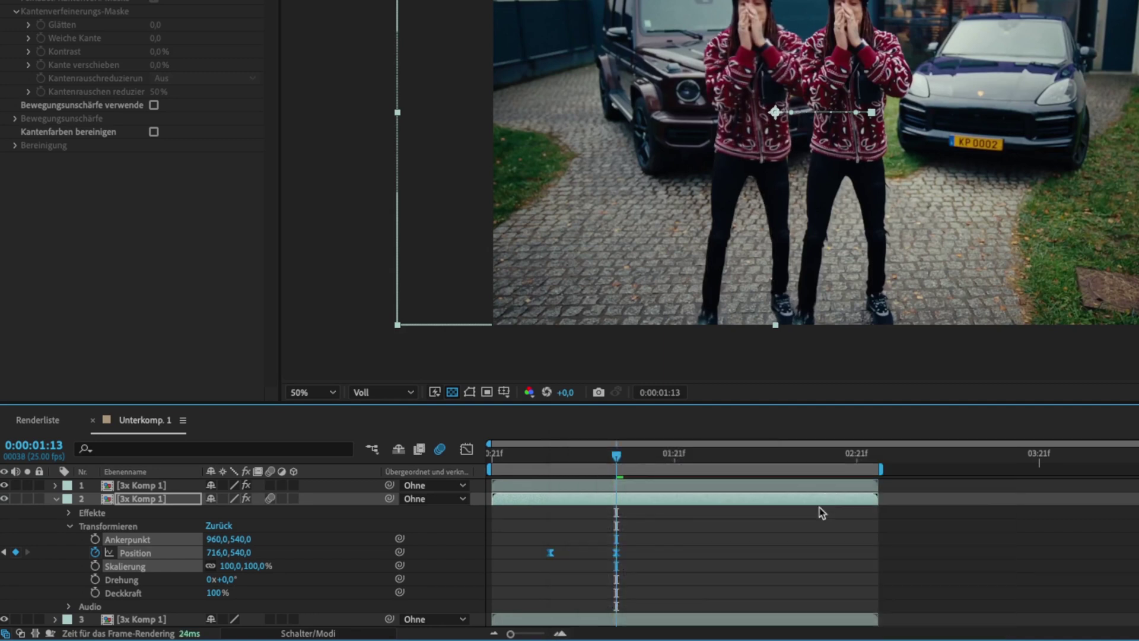
{"action": "left_click", "coordinate": [676, 547]}
- Keyframe the shifted cut-out's opacity from 100% at 0:00:02:08 to 0% at 0:00:02:18
{"action": "left_click_drag", "start_coordinate": [620, 456], "coordinate": [702, 460]}
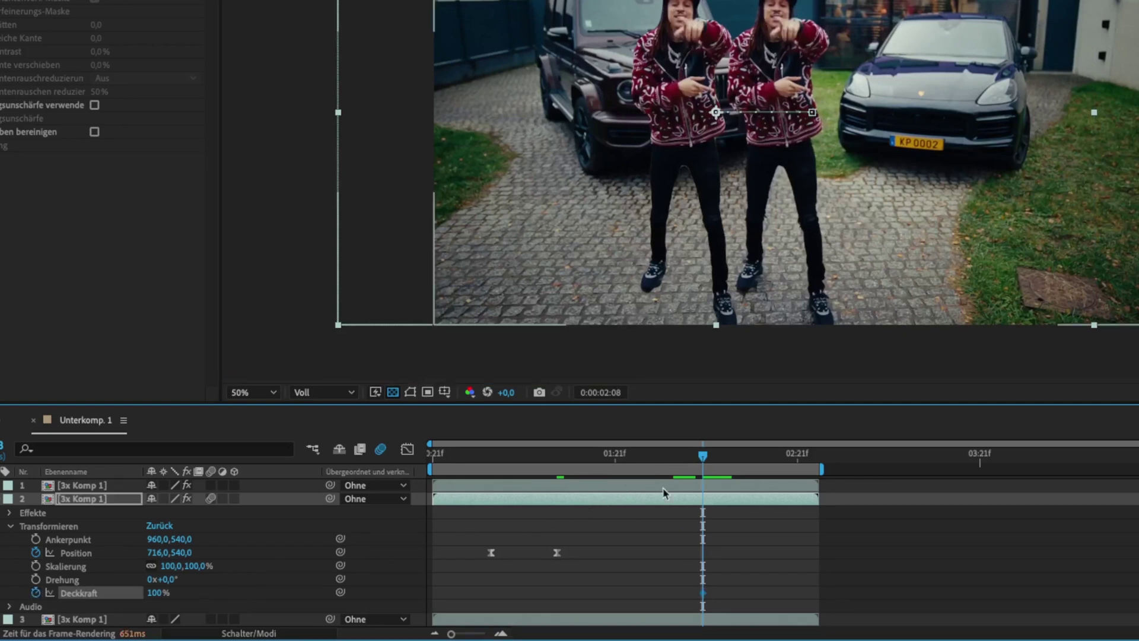
{"action": "left_click_drag", "start_coordinate": [713, 462], "coordinate": [776, 464]}
{"action": "left_click_drag", "start_coordinate": [151, 595], "coordinate": [27, 589]}
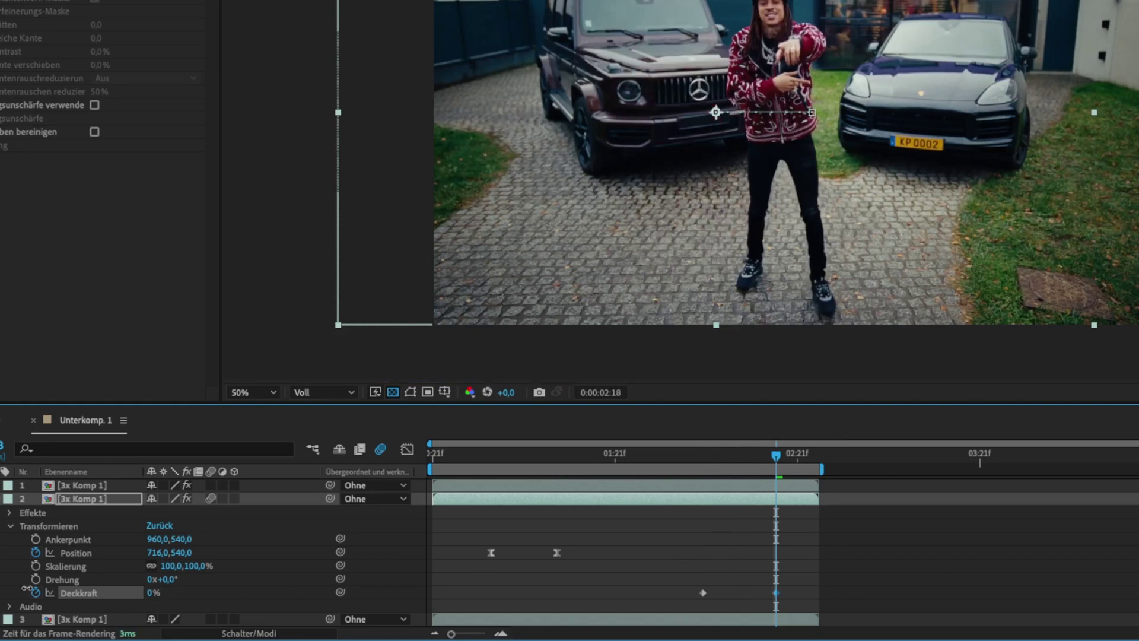
- Apply Easy Ease to both opacity keyframes of the shifted cut-out
{"action": "left_click_drag", "start_coordinate": [630, 587], "coordinate": [792, 595]}
{"action": "right_click", "coordinate": [777, 599]}
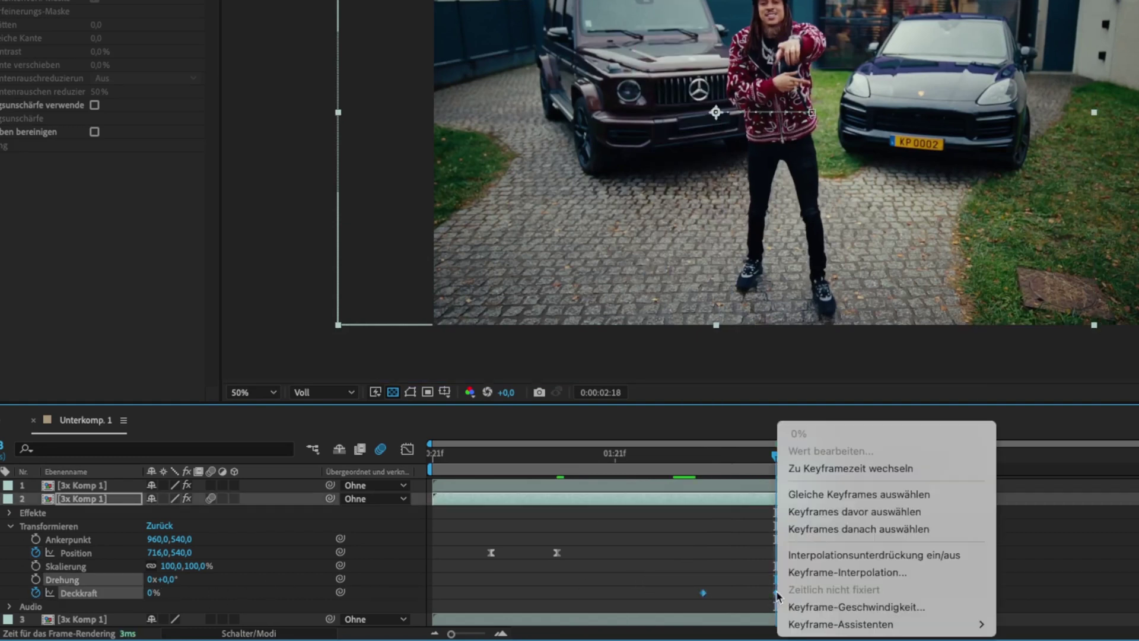
{"action": "mouse_move", "coordinate": [878, 624]}
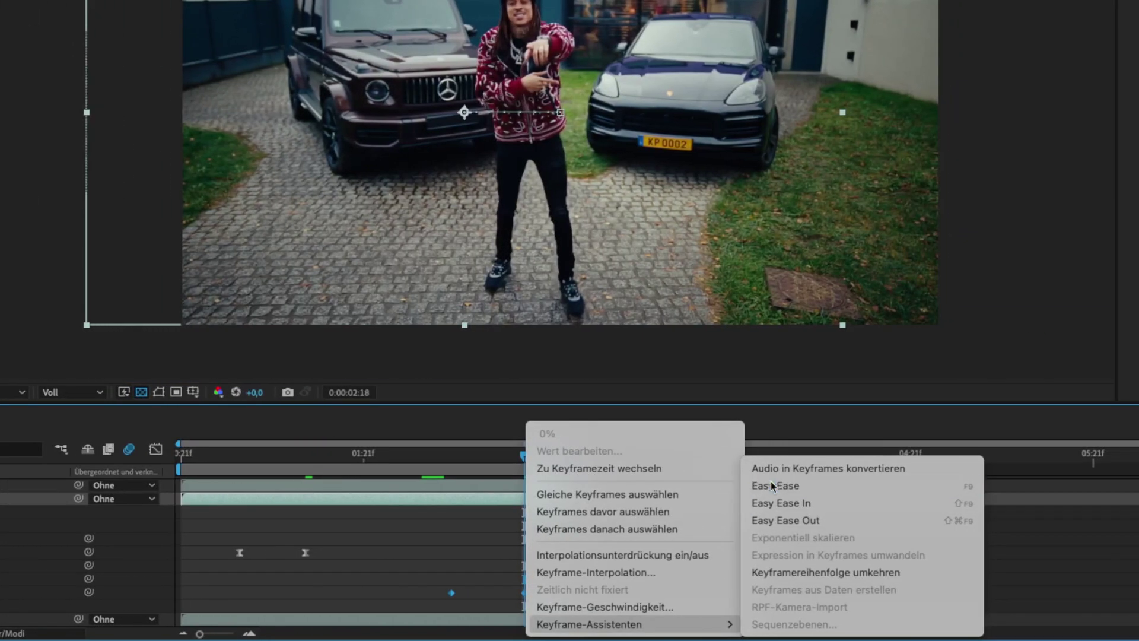
{"action": "left_click", "coordinate": [772, 486]}
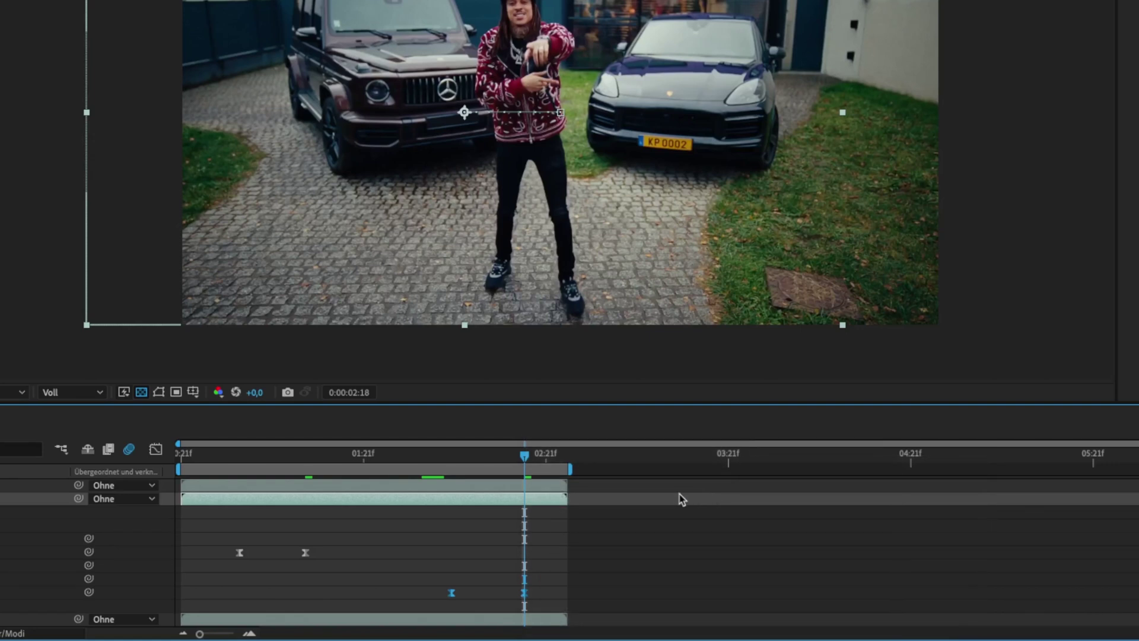
- Duplicate the animated cut-out and move the copy to the right side of the man at 0:00:01:13
{"action": "key", "text": "Home"}
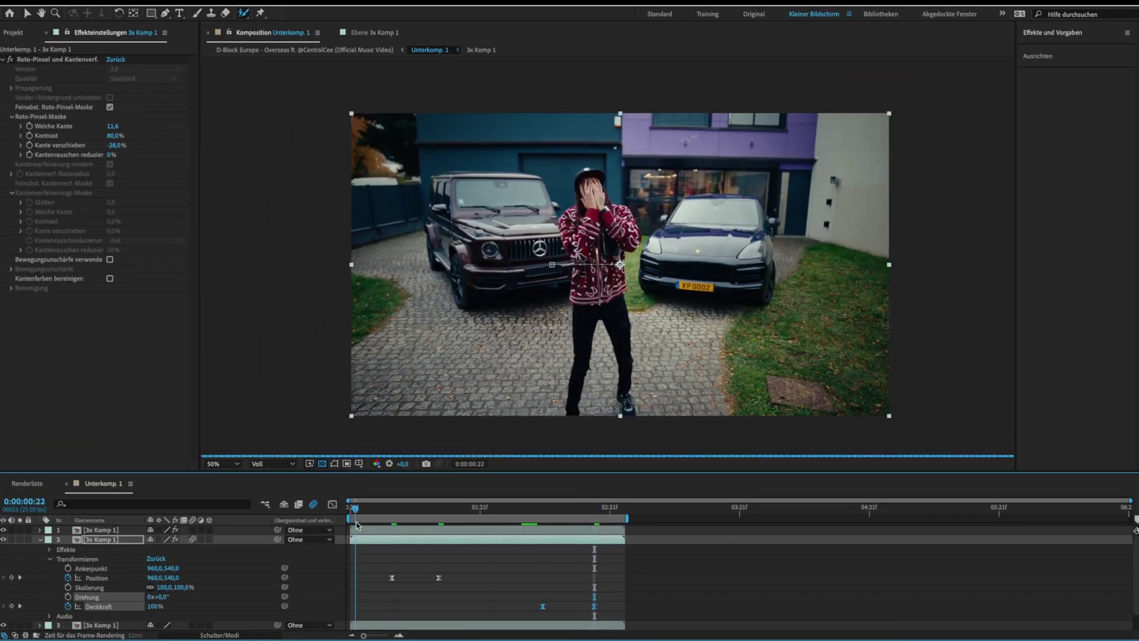
{"action": "left_click", "coordinate": [438, 507]}
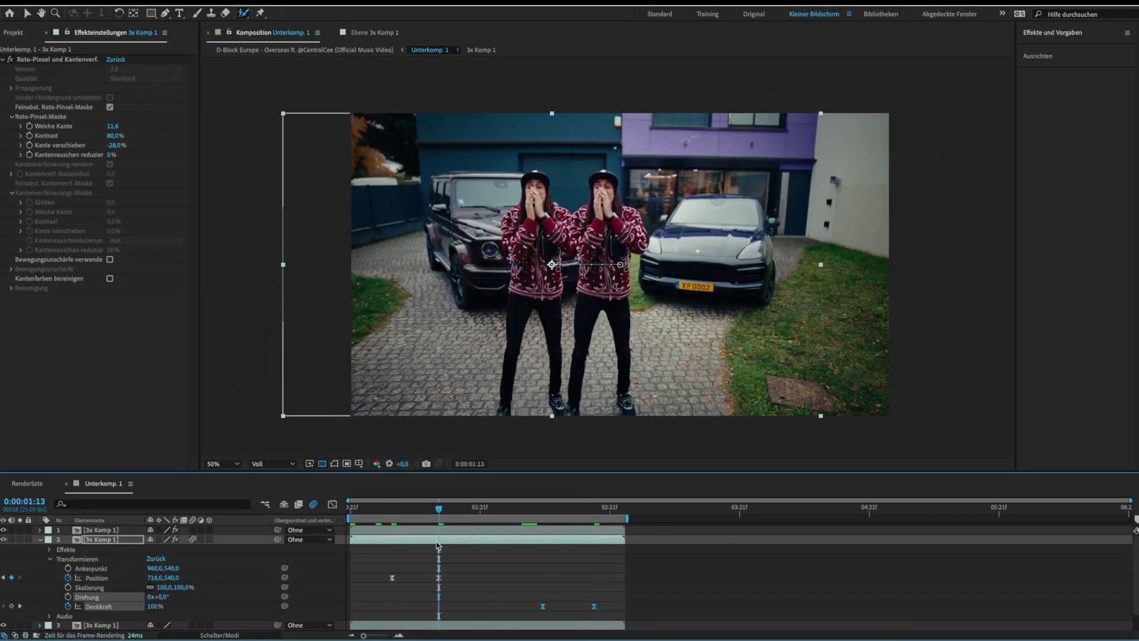
{"action": "key", "text": "ctrl+d"}
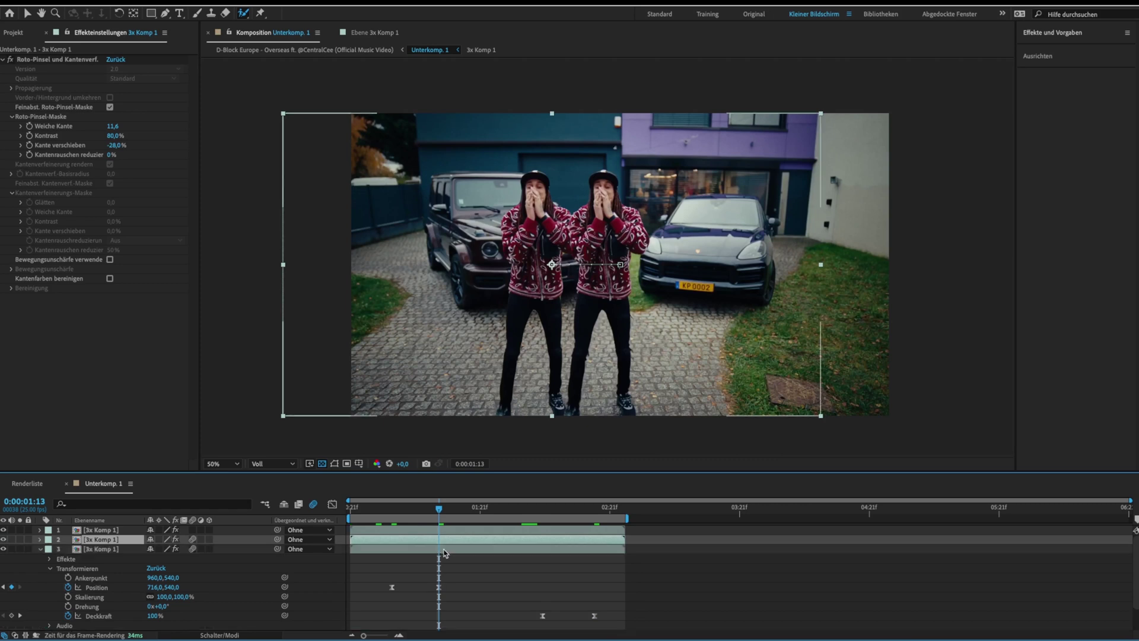
{"action": "left_click_drag", "start_coordinate": [513, 322], "coordinate": [638, 317]}
- Collapse the animated layer's properties and preview the three-person clone effect from 0:00:00:21
{"action": "left_click_drag", "start_coordinate": [424, 514], "coordinate": [301, 506]}
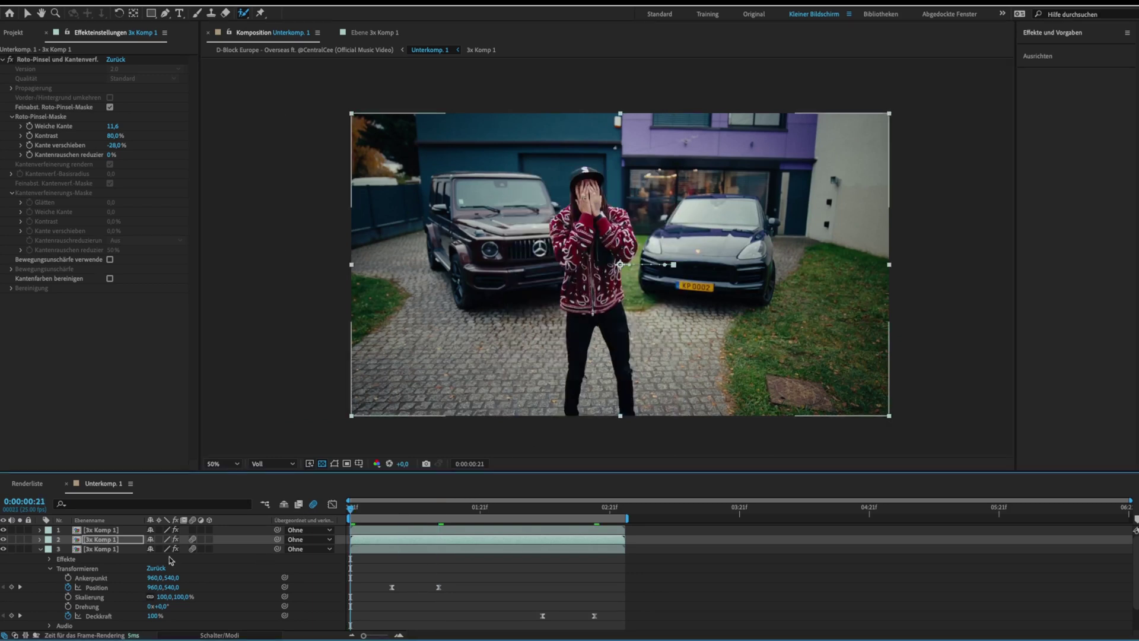
{"action": "left_click", "coordinate": [40, 549]}
{"action": "left_click", "coordinate": [391, 595]}
{"action": "key", "text": "space"}
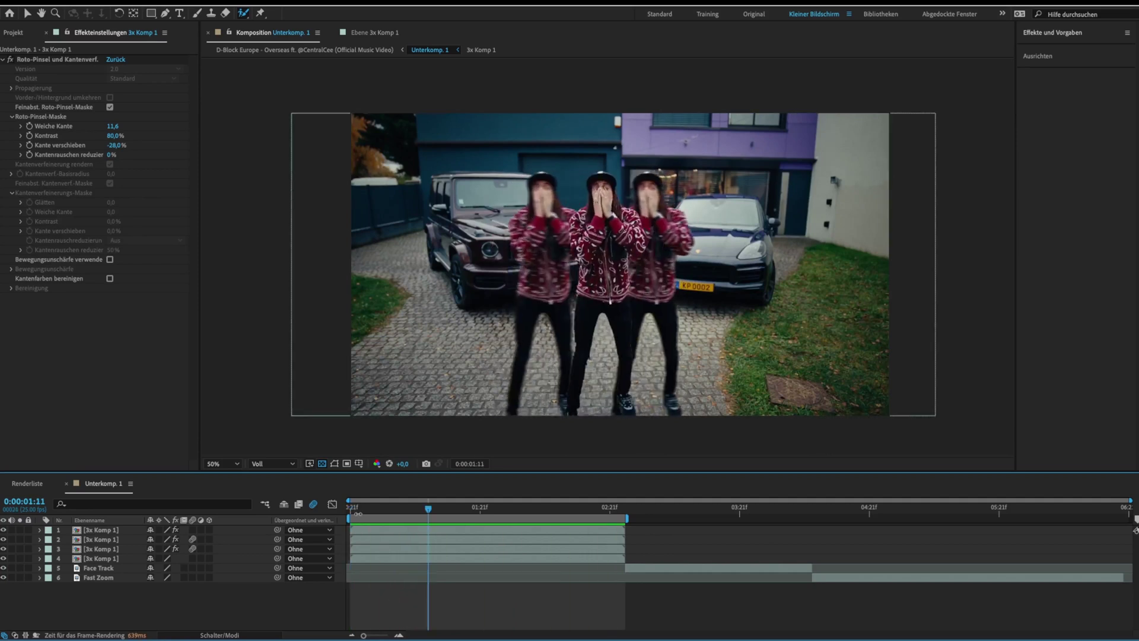
- Pre-compose the four 3x Komp 1 layers into Unterkomp. 2, moving all attributes and matching the duration to the layers
{"action": "left_click", "coordinate": [359, 532]}
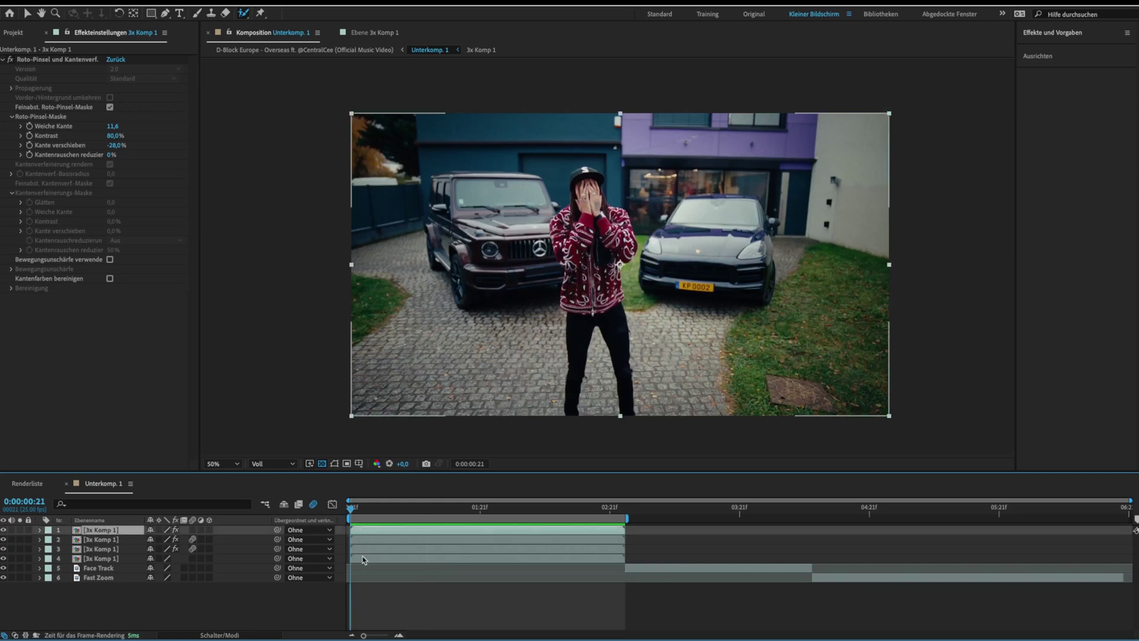
{"action": "left_click", "coordinate": [363, 559], "text": "shift"}
{"action": "right_click", "coordinate": [363, 559]}
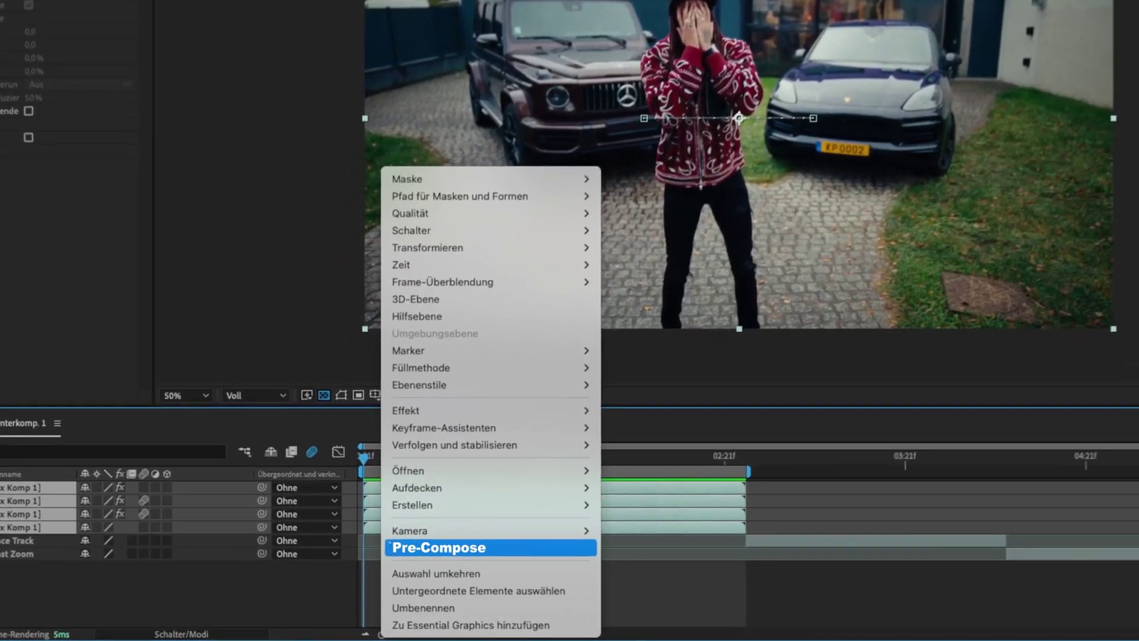
{"action": "left_click", "coordinate": [392, 559]}
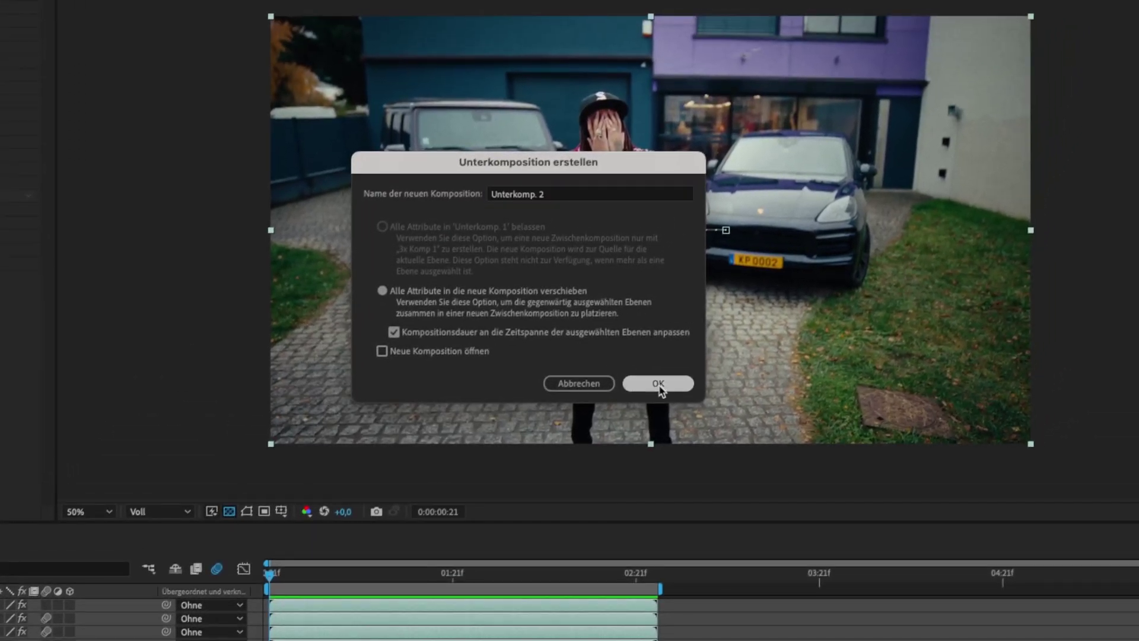
{"action": "left_click", "coordinate": [659, 385]}
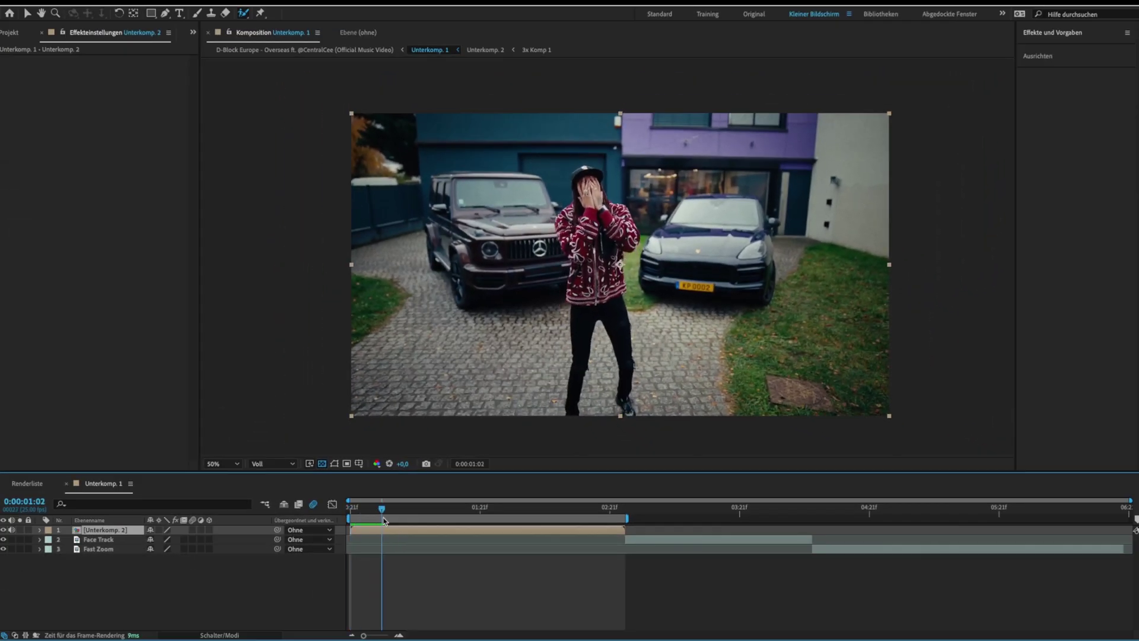
- Make the Unterkomp. 2 layer 3D and add a starting position keyframe
{"action": "left_click_drag", "start_coordinate": [390, 521], "coordinate": [429, 514]}
{"action": "left_click", "coordinate": [208, 530]}
{"action": "left_click", "coordinate": [40, 529]}
{"action": "left_click", "coordinate": [49, 540]}
{"action": "left_click", "coordinate": [67, 559]}
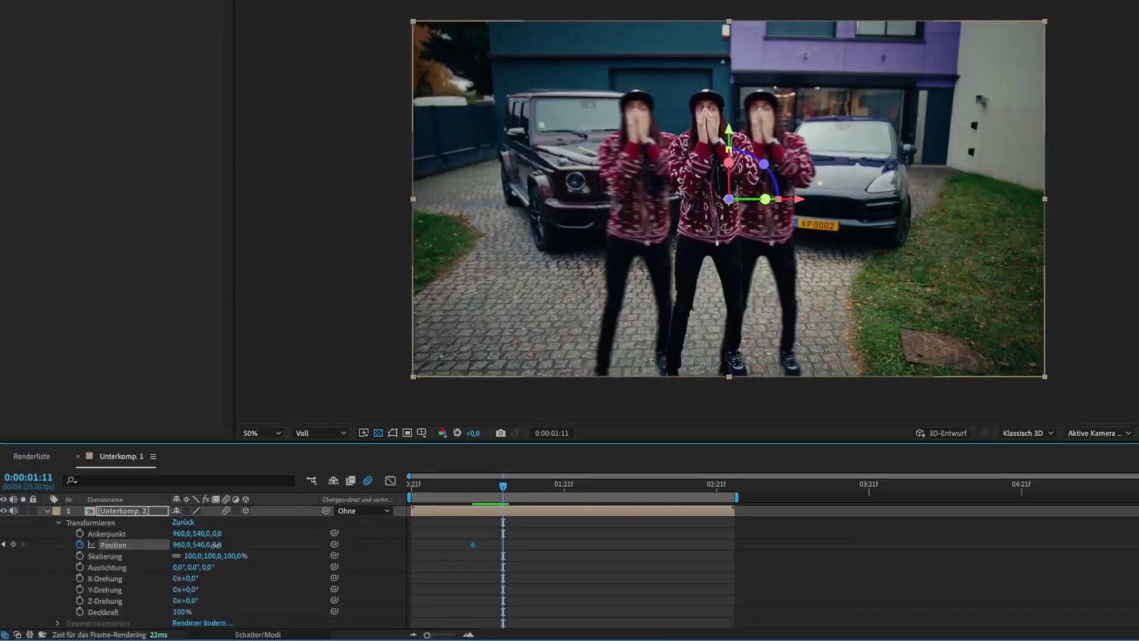
- Reposition Unterkomp. 2 in the frame to animate its position, and enable motion blur on the layer
{"action": "left_click_drag", "start_coordinate": [216, 544], "coordinate": [139, 545]}
{"action": "left_click_drag", "start_coordinate": [458, 229], "coordinate": [493, 311]}
{"action": "left_click_drag", "start_coordinate": [503, 486], "coordinate": [704, 486]}
{"action": "left_click", "coordinate": [183, 522]}
- Ease the Unterkomp. 2 layer's keyframes with the keyframe assistant
{"action": "left_click_drag", "start_coordinate": [453, 531], "coordinate": [729, 574]}
{"action": "right_click", "coordinate": [704, 545]}
{"action": "mouse_move", "coordinate": [795, 625]}
{"action": "left_click", "coordinate": [916, 512]}
- Preview the Unterkomp. 2 animation and the Face Track clip, and return to 0:00:03:00
{"action": "left_click_drag", "start_coordinate": [704, 486], "coordinate": [385, 486]}
{"action": "key", "text": "space"}
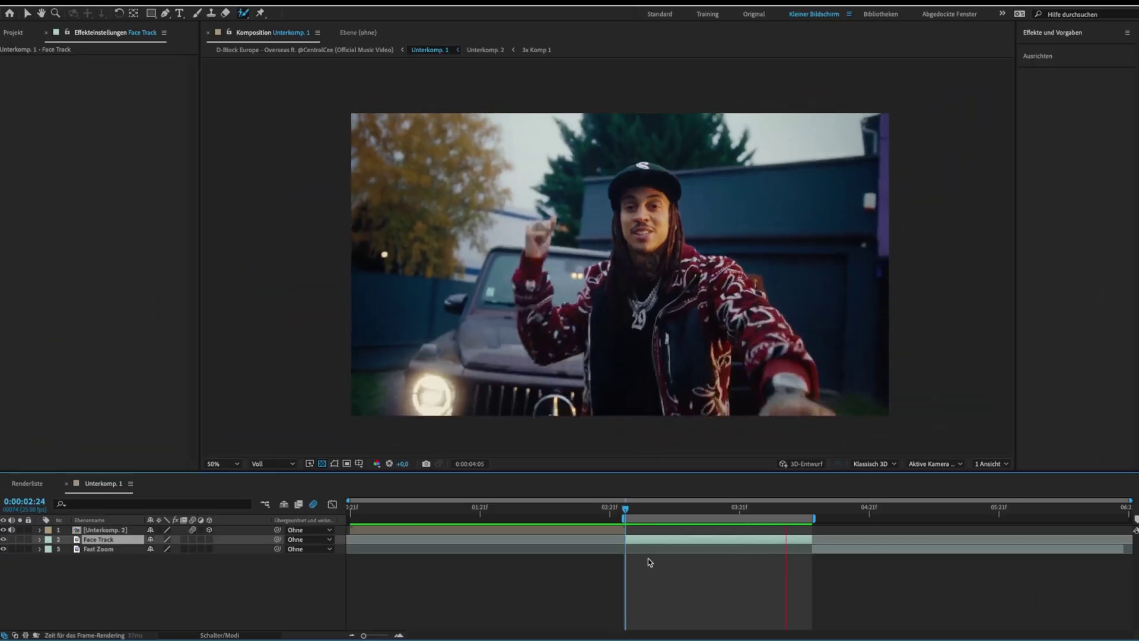
{"action": "key", "text": "space"}
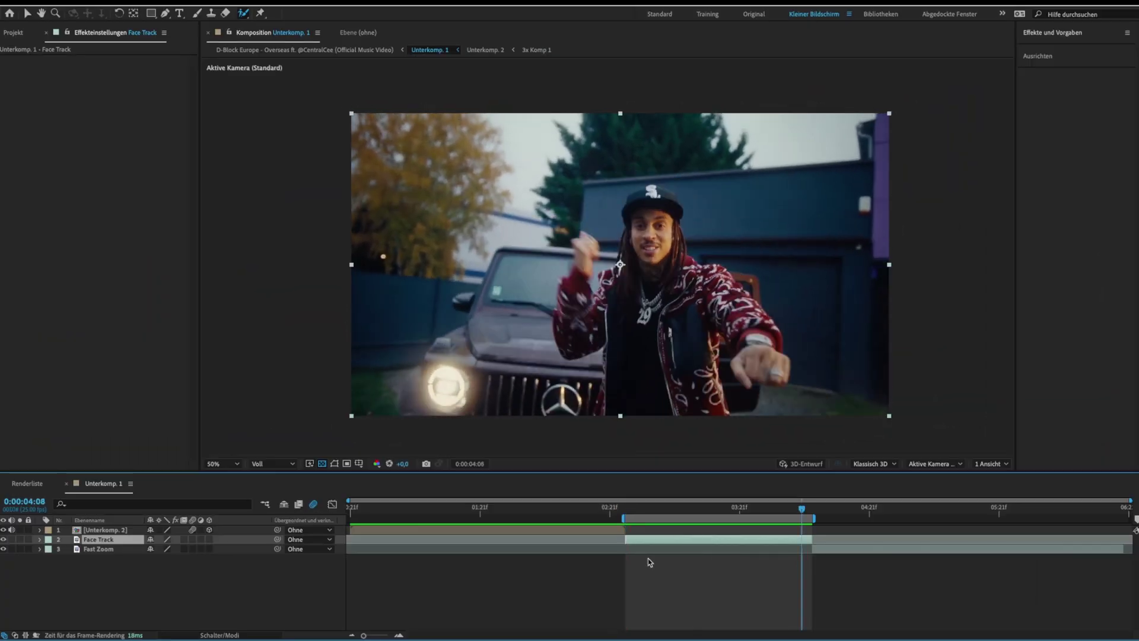
{"action": "left_click", "coordinate": [630, 505]}
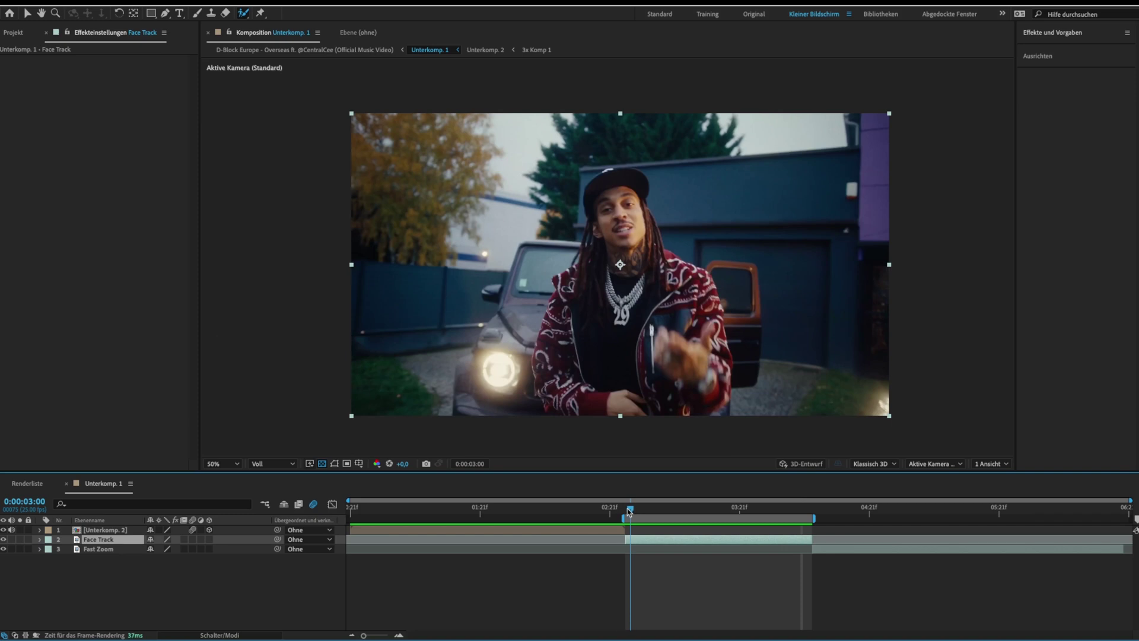
- Open the Tracker panel and start Stabilize Motion on the Face Track layer from 0:00:02:24
{"action": "left_click_drag", "start_coordinate": [631, 512], "coordinate": [628, 511]}
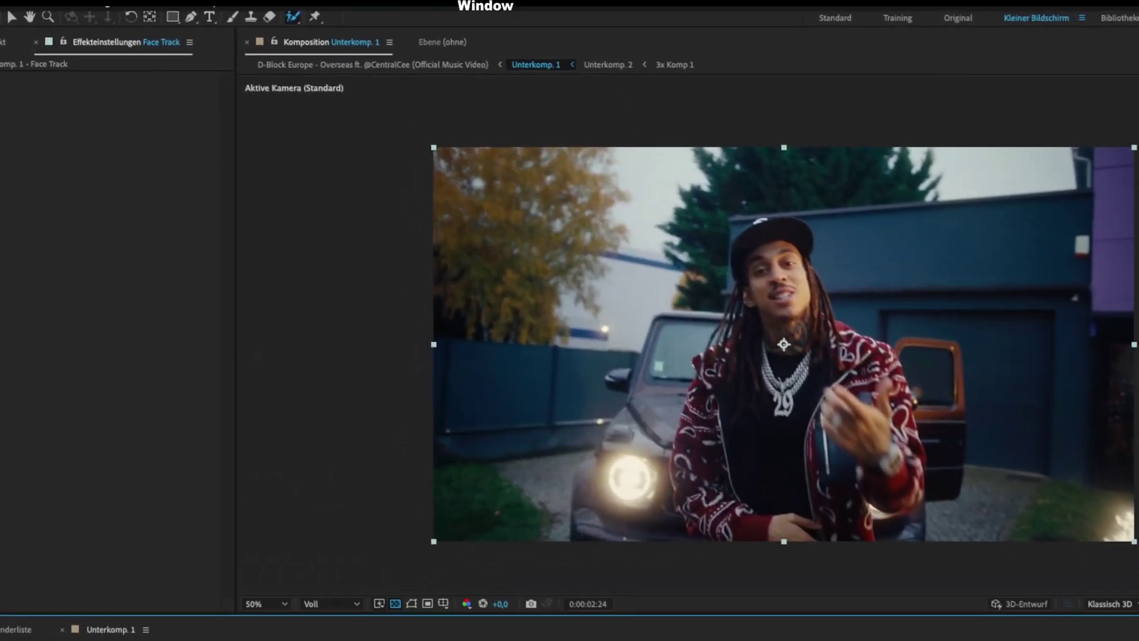
{"action": "left_click", "coordinate": [485, 6]}
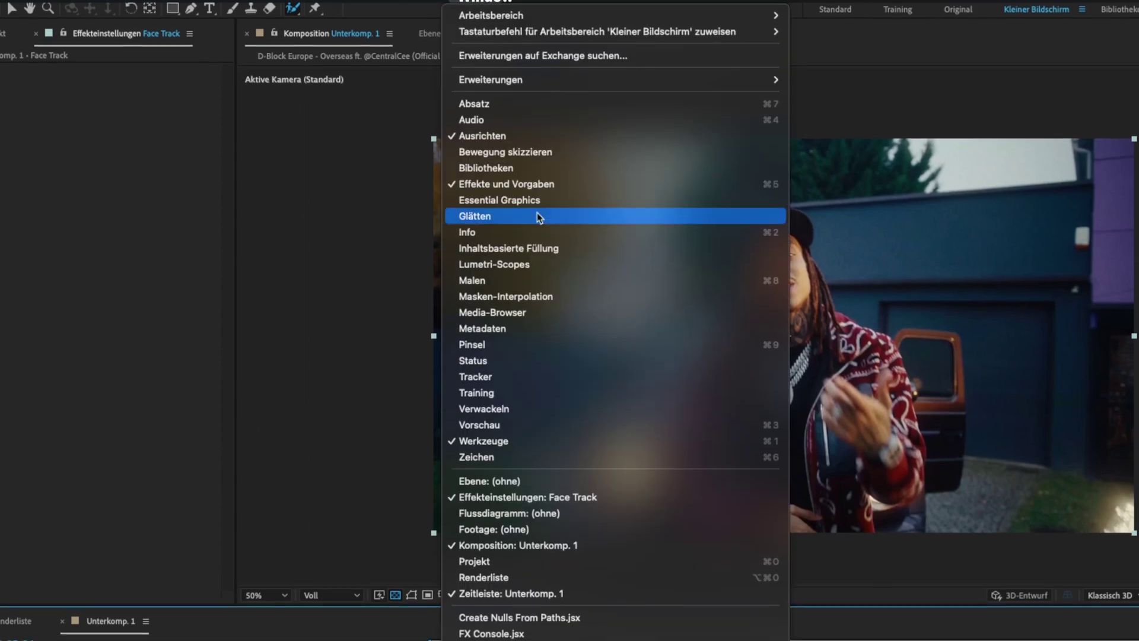
{"action": "left_click", "coordinate": [498, 362]}
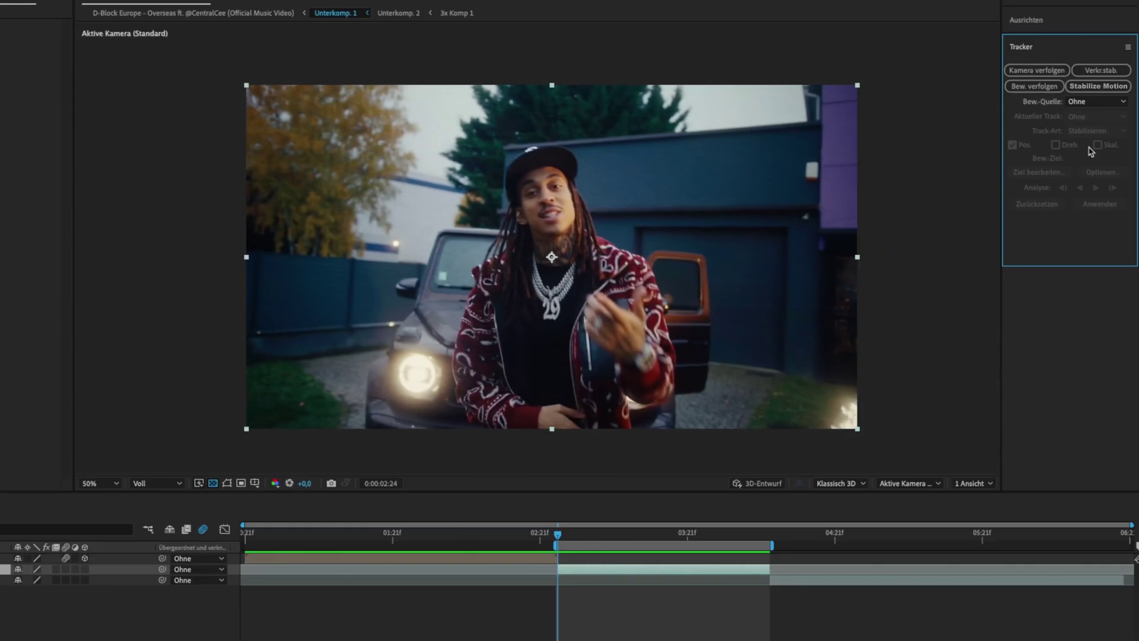
{"action": "left_click", "coordinate": [1098, 87]}
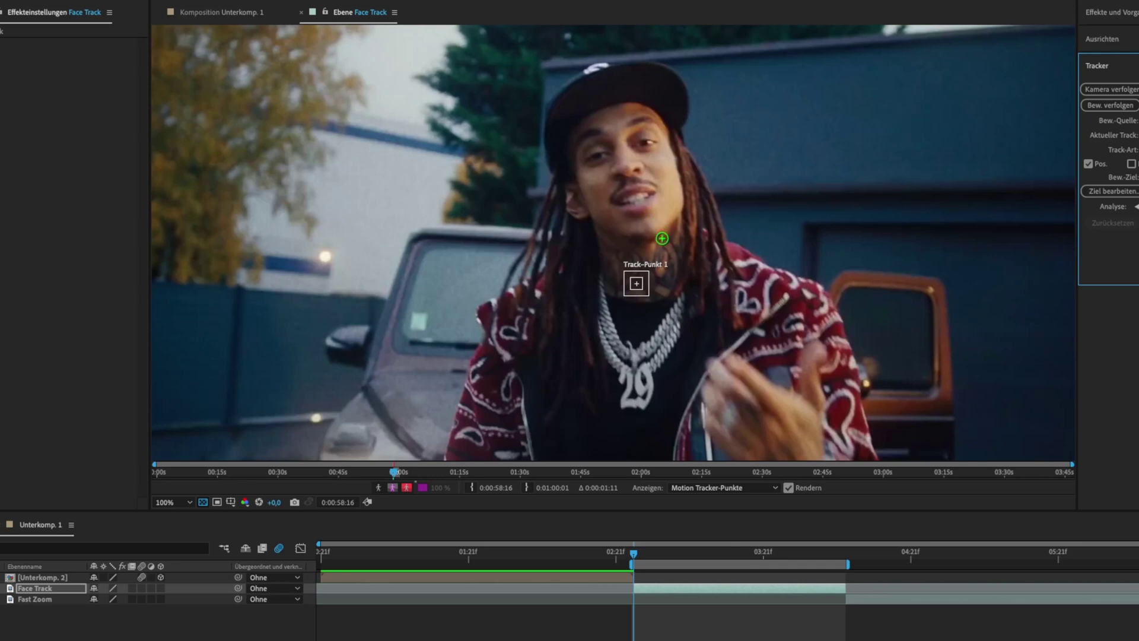
- Place the track point on the man's nose and enlarge its feature and search regions across his face
{"action": "key", "text": "v"}
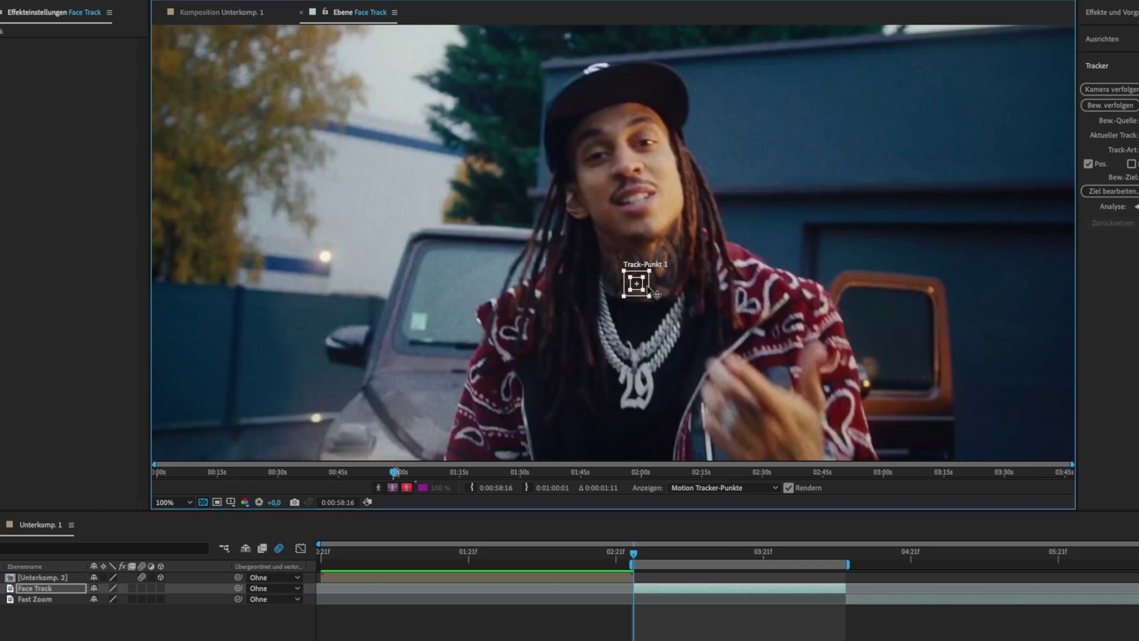
{"action": "left_click_drag", "start_coordinate": [640, 287], "coordinate": [629, 171]}
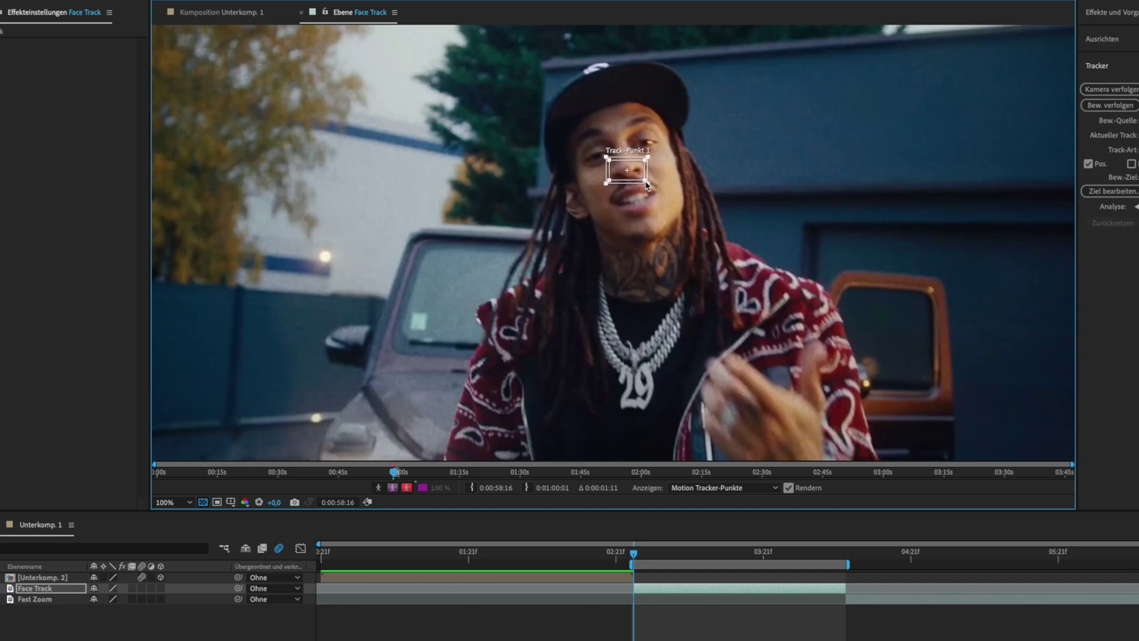
{"action": "left_click_drag", "start_coordinate": [647, 185], "coordinate": [651, 190]}
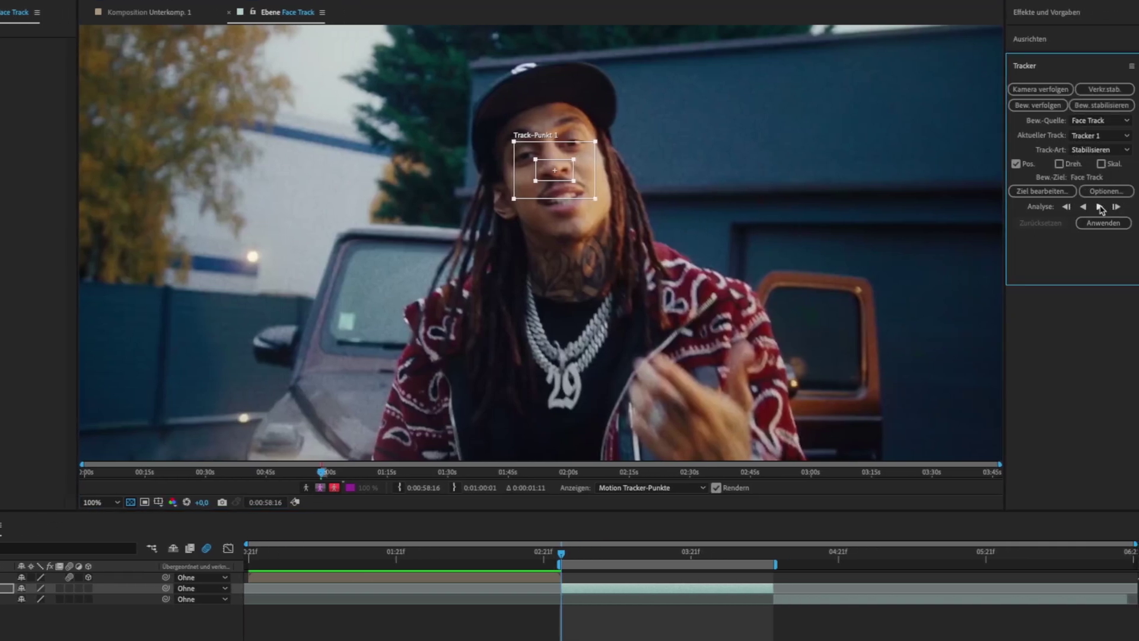
- Analyse the Face Track clip forward and apply the stabilisation to the X and Y dimensions
{"action": "left_click", "coordinate": [1101, 208]}
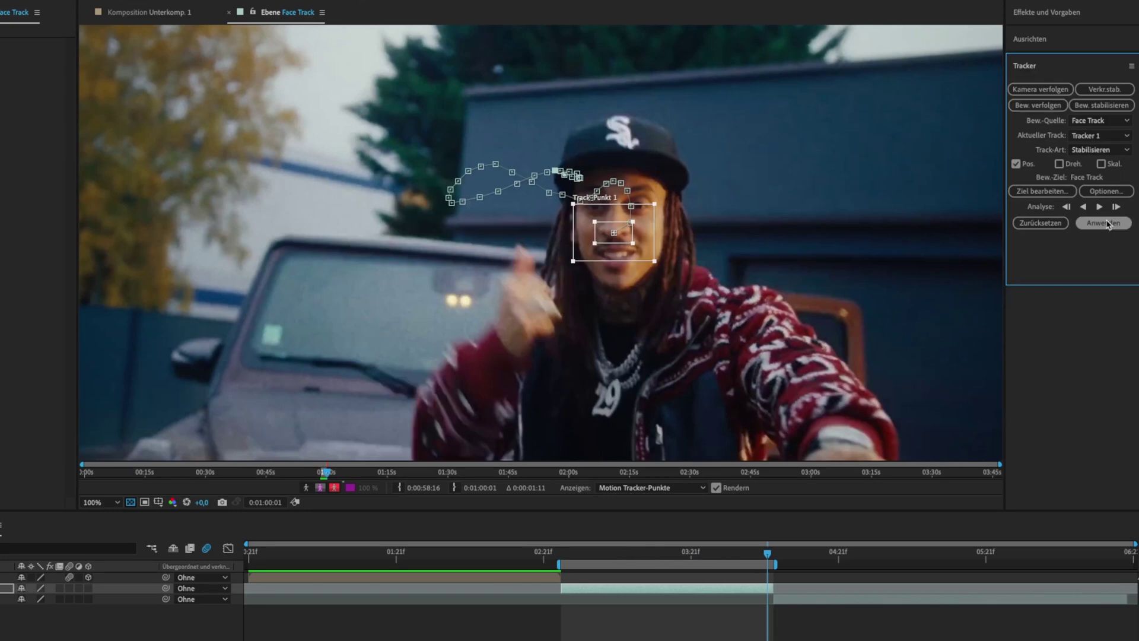
{"action": "left_click", "coordinate": [1103, 223]}
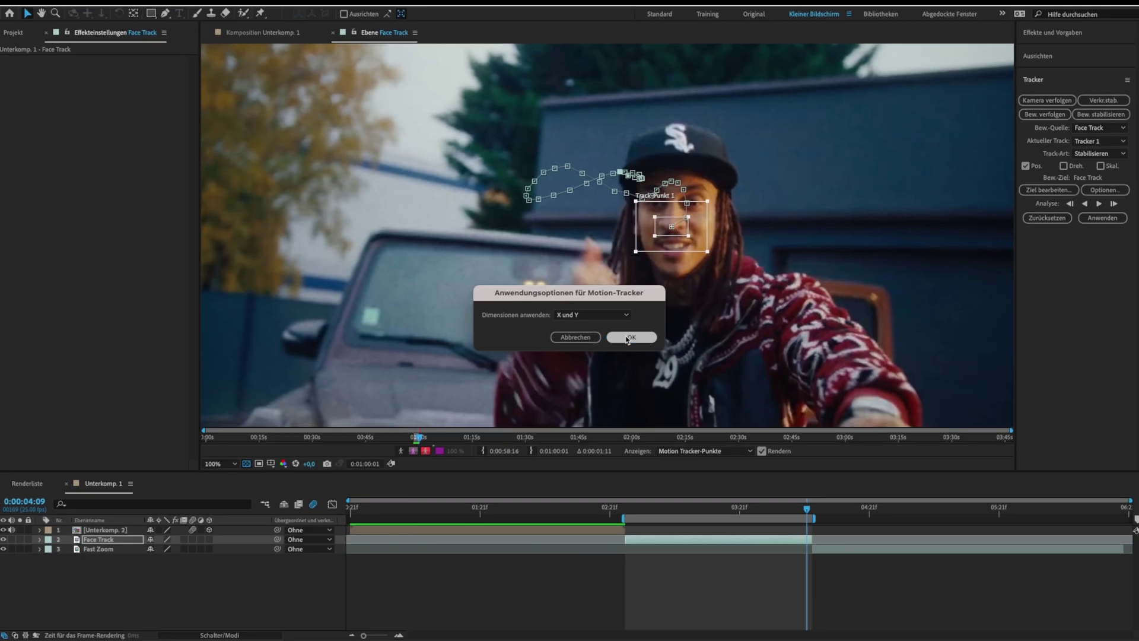
{"action": "left_click", "coordinate": [568, 358]}
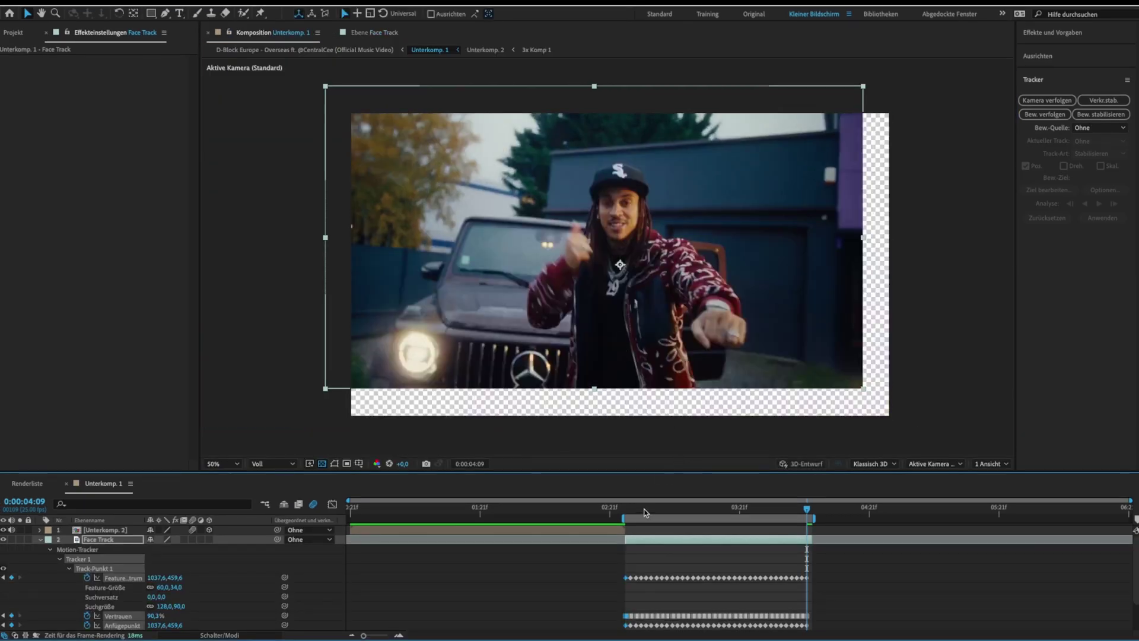
- Play the stabilised clip from 0:00:02:24, then enlarge the Face Track layer at 0:00:03:15 to cover the empty frame edges
{"action": "left_click_drag", "start_coordinate": [637, 513], "coordinate": [627, 510]}
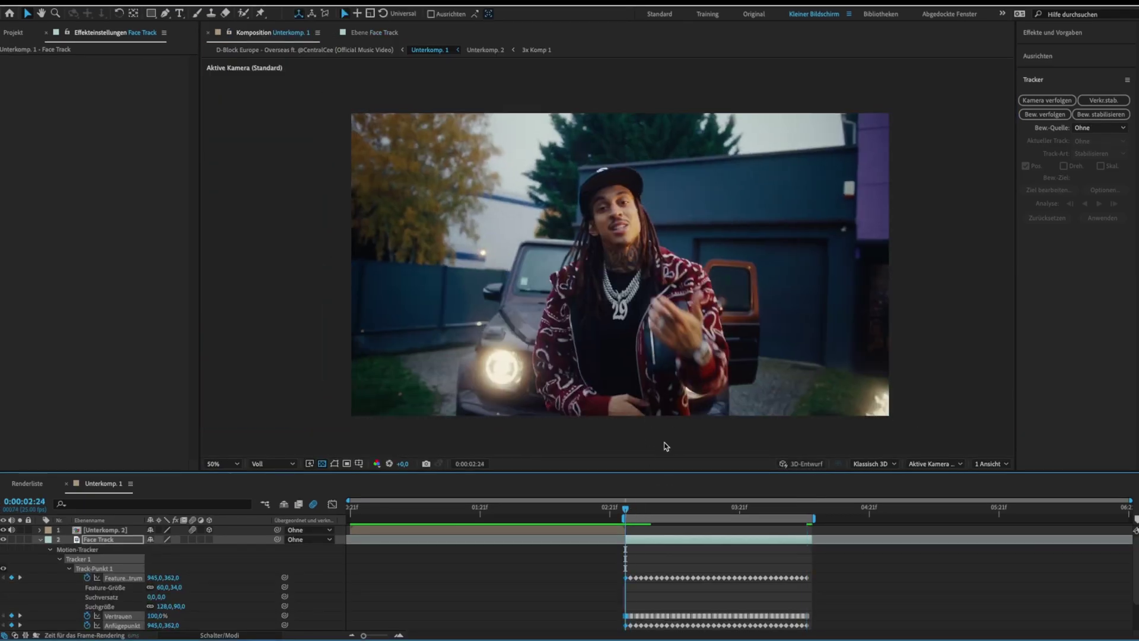
{"action": "key", "text": "space"}
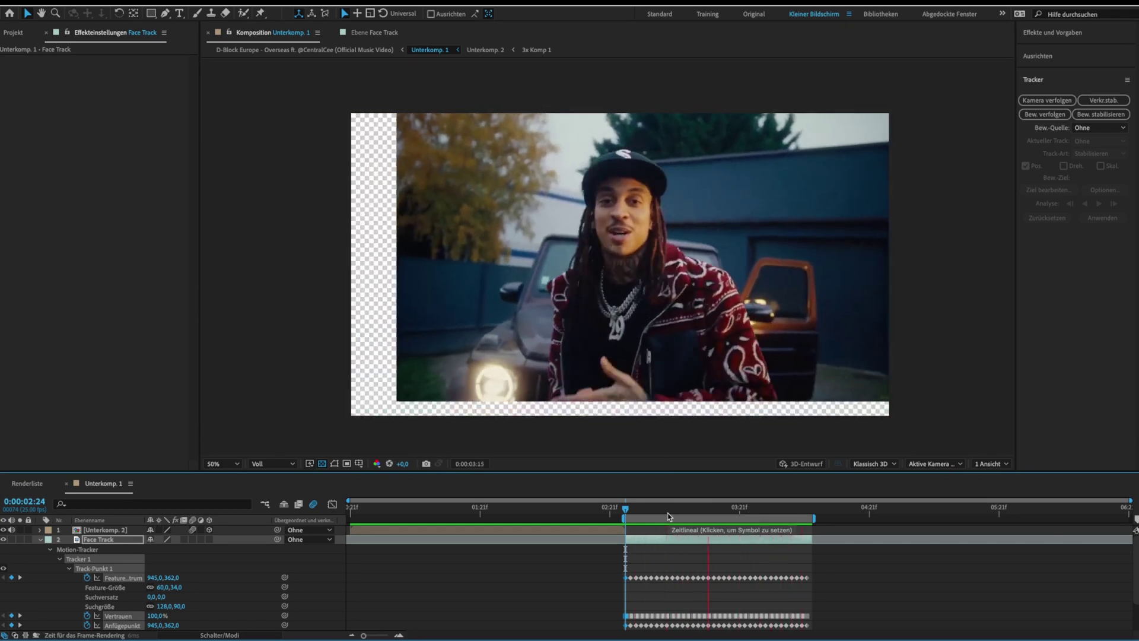
{"action": "key", "text": "space"}
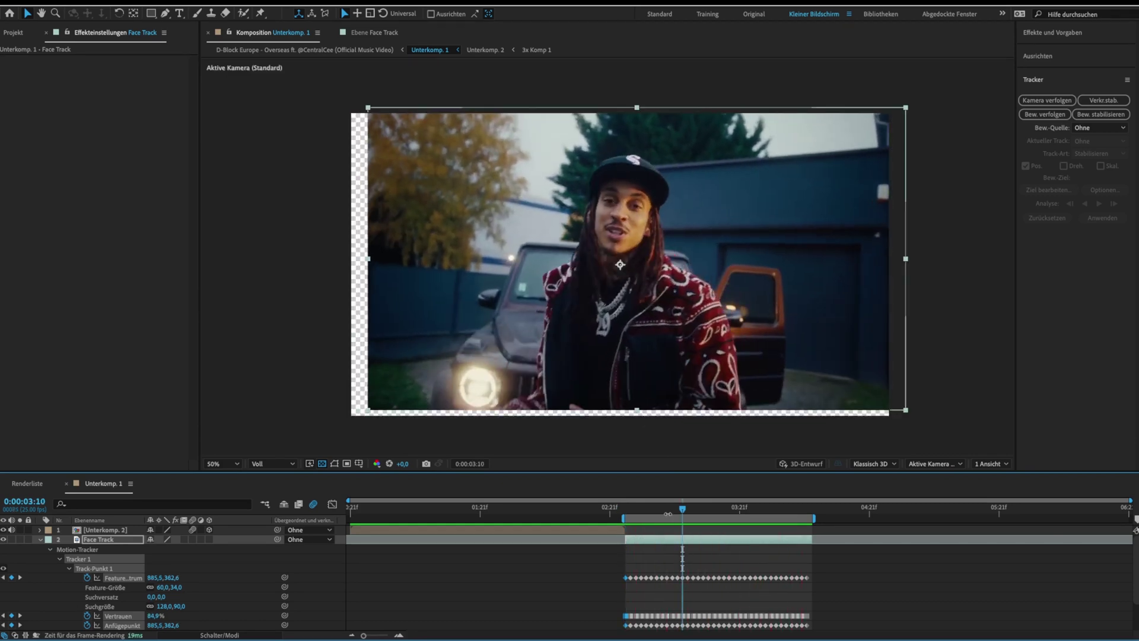
{"action": "left_click_drag", "start_coordinate": [682, 511], "coordinate": [707, 513]}
{"action": "left_click_drag", "start_coordinate": [665, 413], "coordinate": [670, 438]}
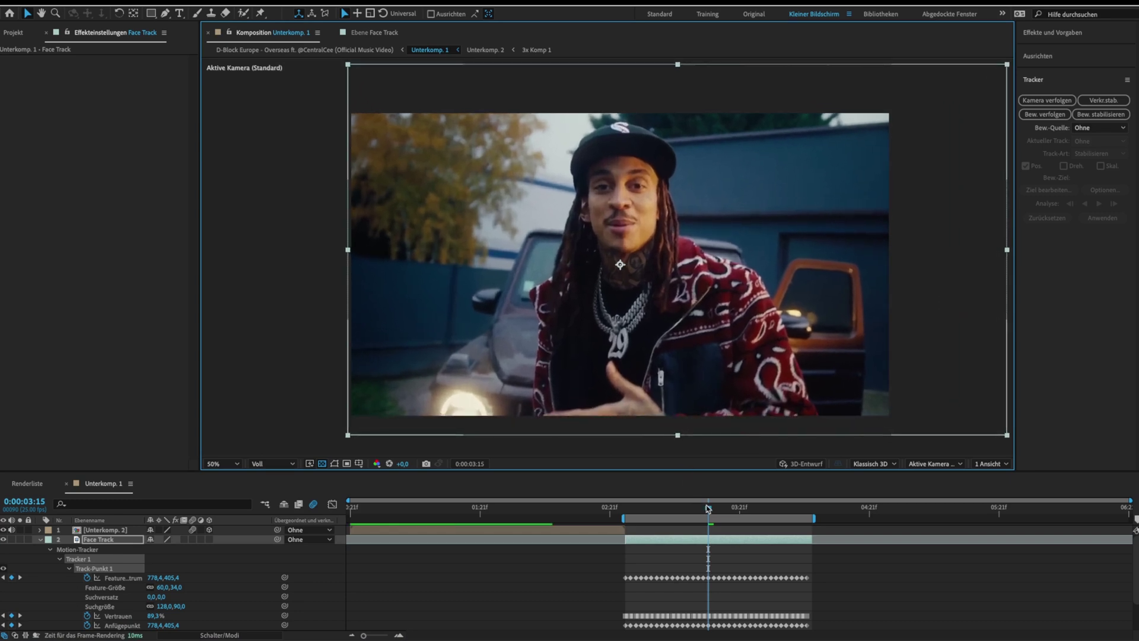
- Preview the enlarged Face Track clip from 0:00:02:24 and enable motion blur on its layer
{"action": "left_click_drag", "start_coordinate": [708, 509], "coordinate": [626, 509]}
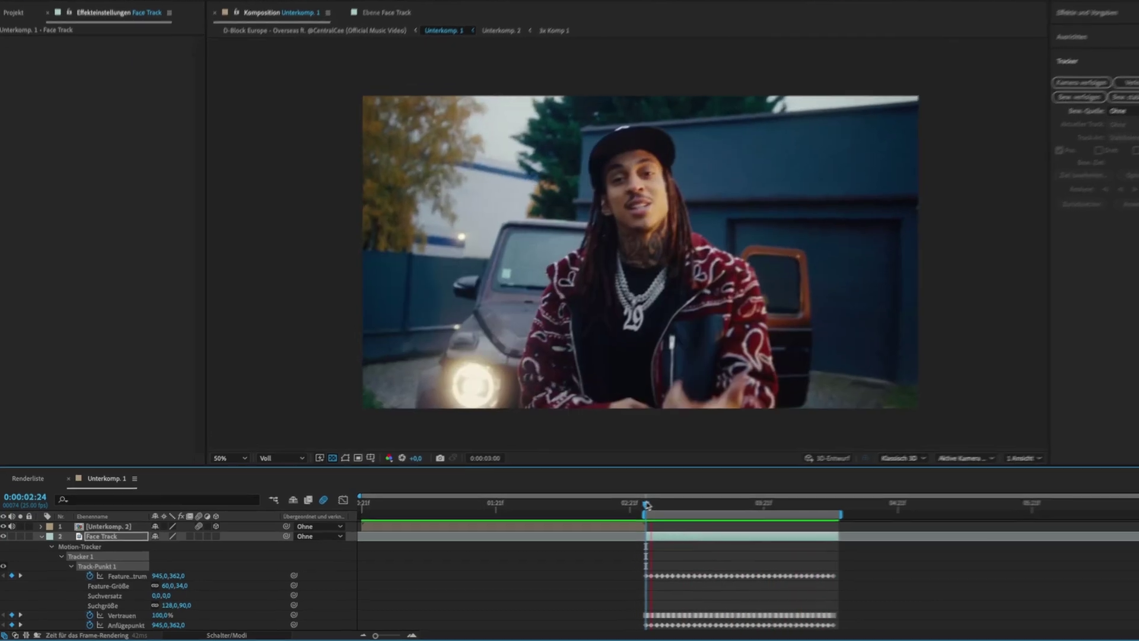
{"action": "key", "text": "space"}
{"action": "left_click", "coordinate": [192, 539]}
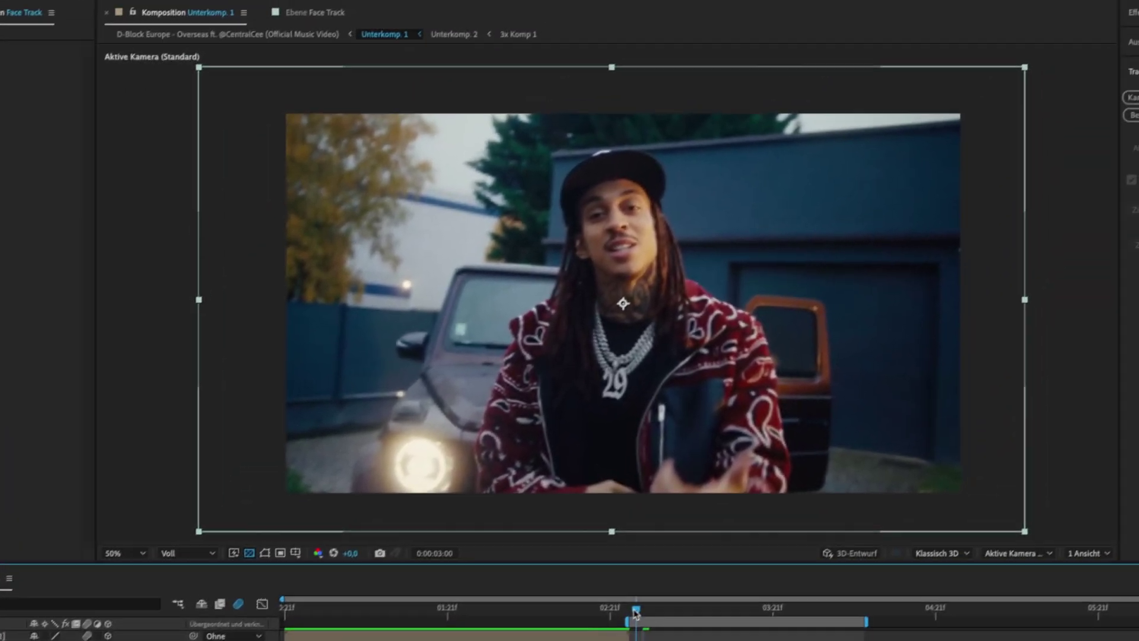
{"action": "left_click_drag", "start_coordinate": [796, 477], "coordinate": [782, 478]}
{"action": "key", "text": "space"}
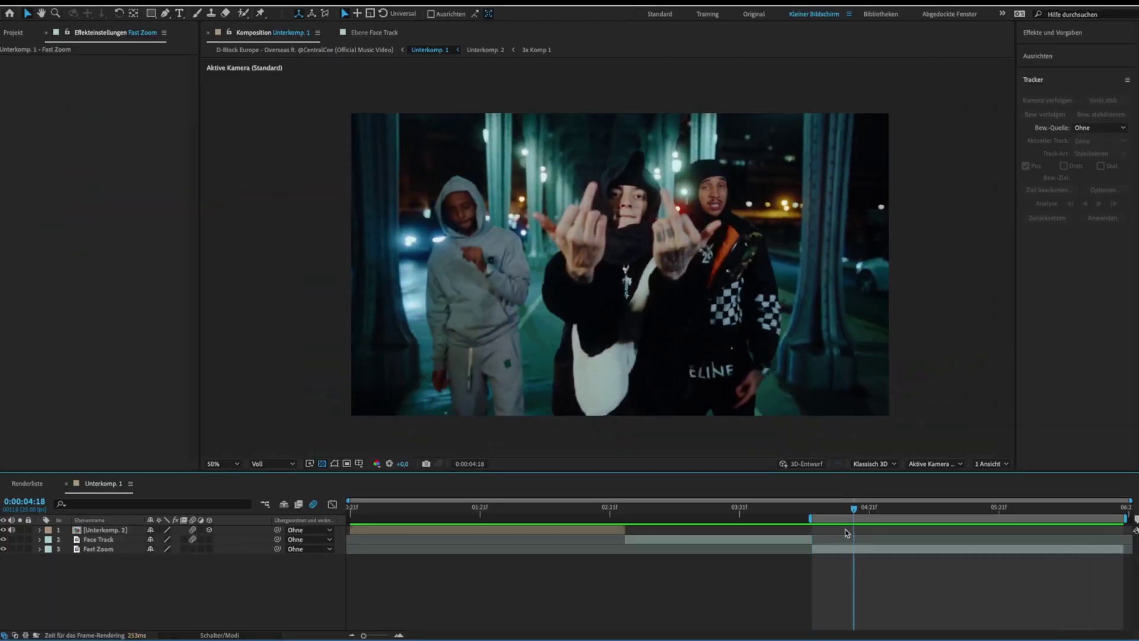
- Make the Fast Zoom layer 3D and add a Position keyframe at 0:00:04:18
{"action": "left_click", "coordinate": [838, 549]}
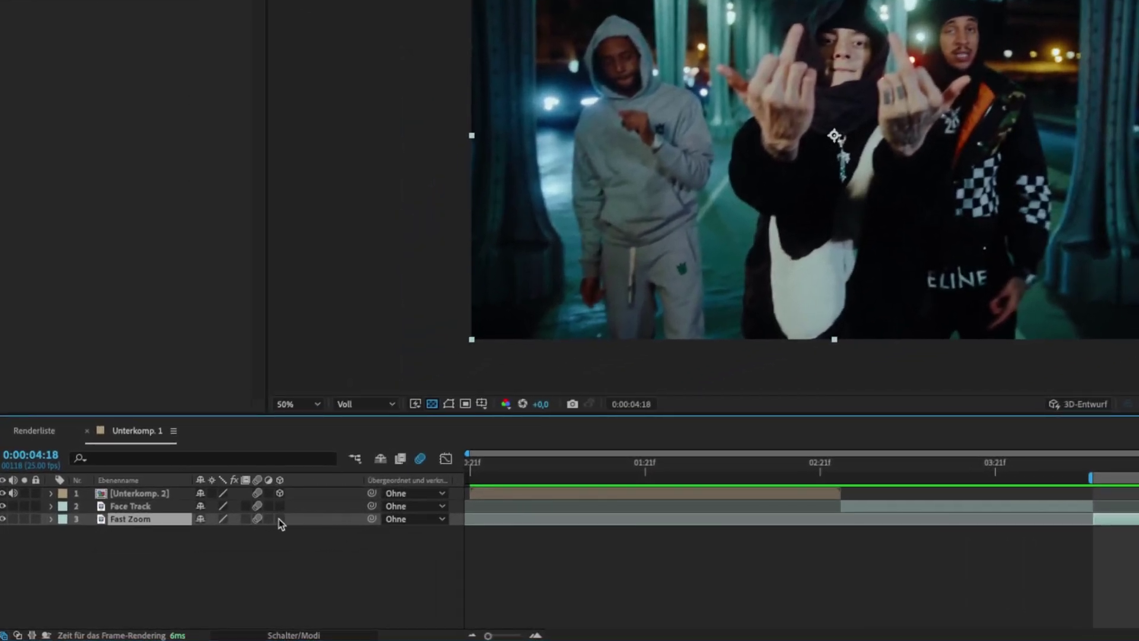
{"action": "left_click", "coordinate": [279, 519]}
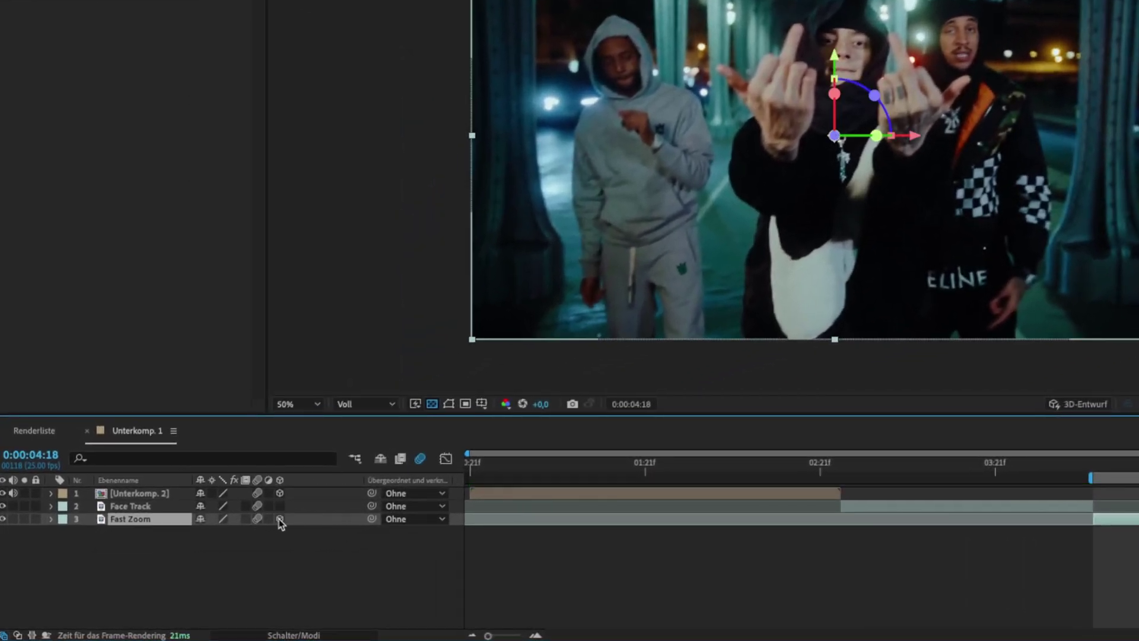
{"action": "left_click", "coordinate": [51, 522]}
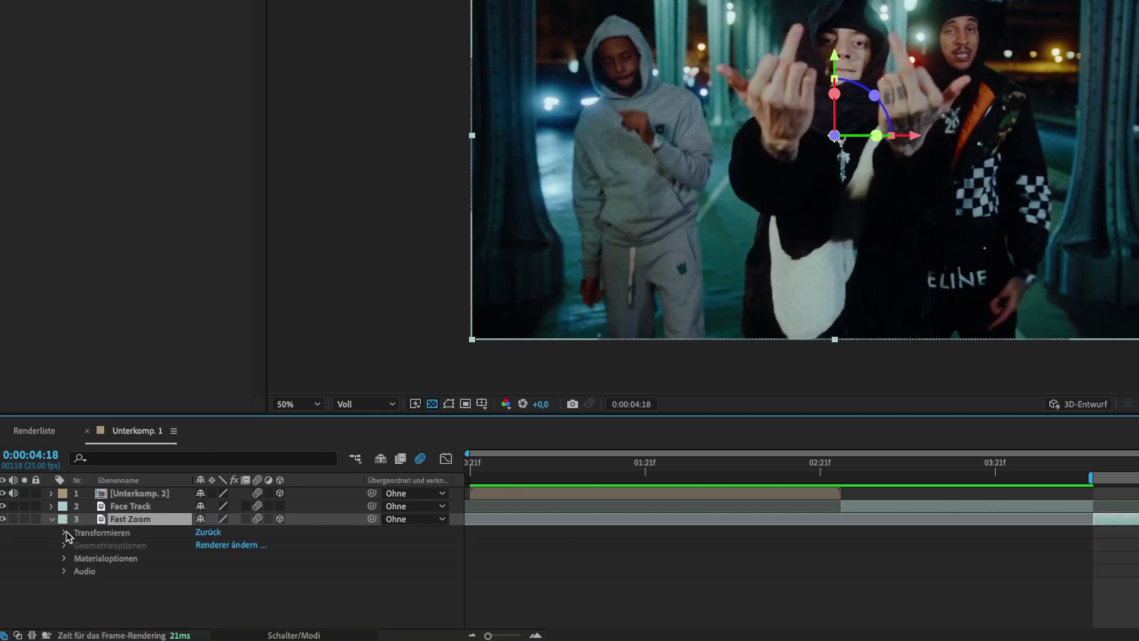
{"action": "left_click", "coordinate": [67, 532]}
{"action": "left_click", "coordinate": [89, 544]}
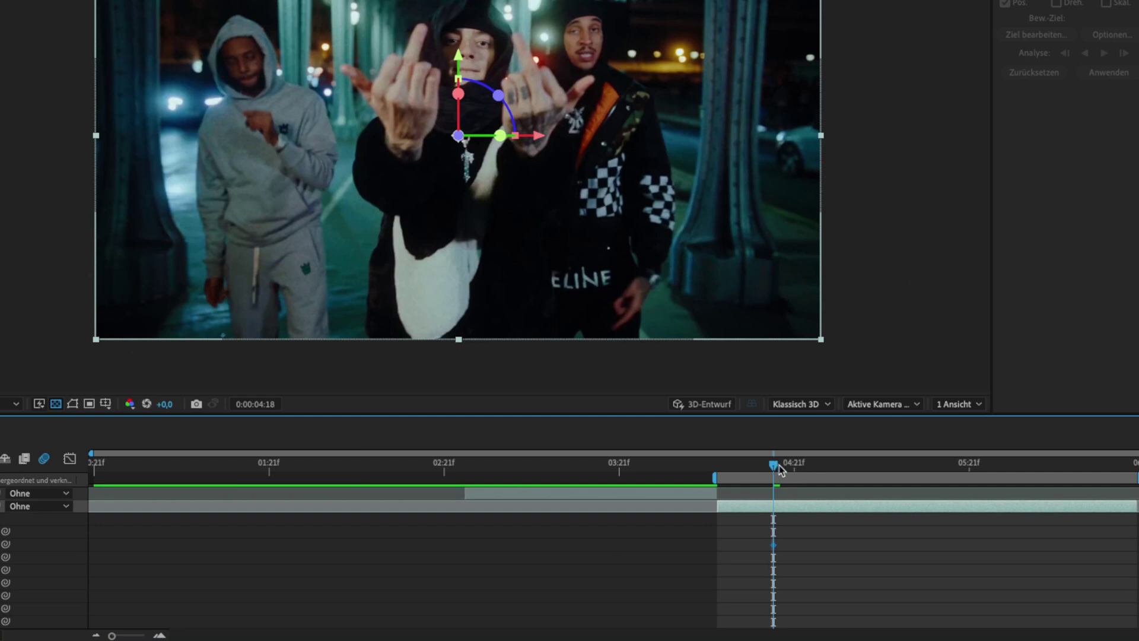
- At 0:00:05:02, set the Fast Zoom layer's position to 960, 675.3, -1290 to zoom in on the middle man
{"action": "left_click_drag", "start_coordinate": [779, 469], "coordinate": [838, 472]}
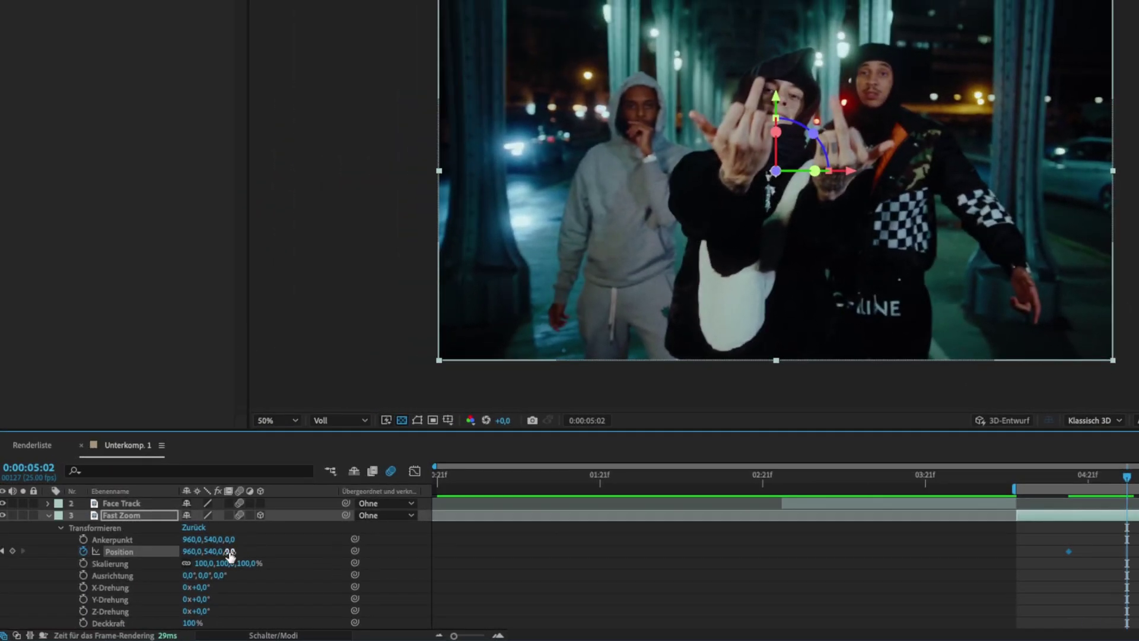
{"action": "left_click_drag", "start_coordinate": [228, 551], "coordinate": [124, 541]}
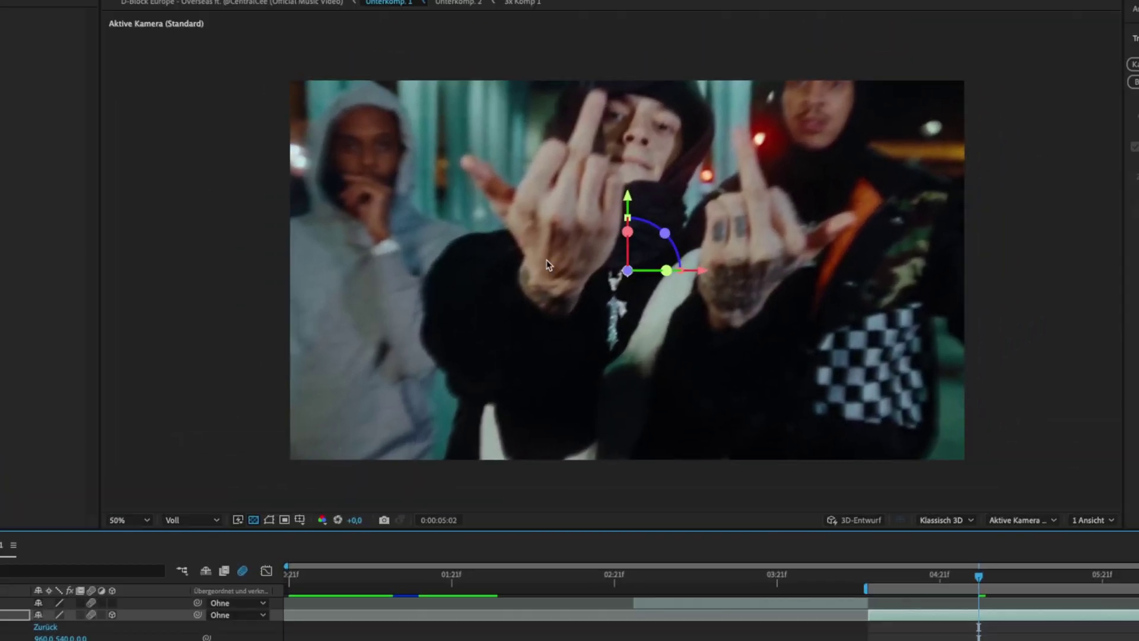
{"action": "left_click_drag", "start_coordinate": [566, 247], "coordinate": [539, 340]}
- Apply Easy Ease to both Position keyframes of the Fast Zoom layer
{"action": "left_click_drag", "start_coordinate": [781, 544], "coordinate": [860, 574]}
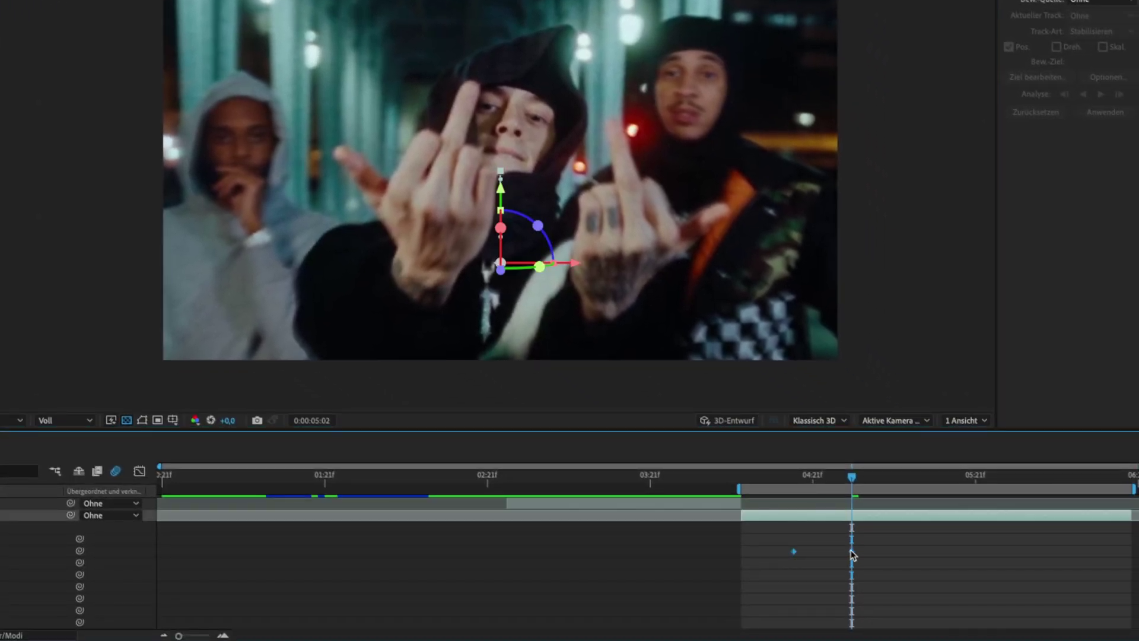
{"action": "right_click", "coordinate": [853, 555]}
{"action": "mouse_move", "coordinate": [913, 627]}
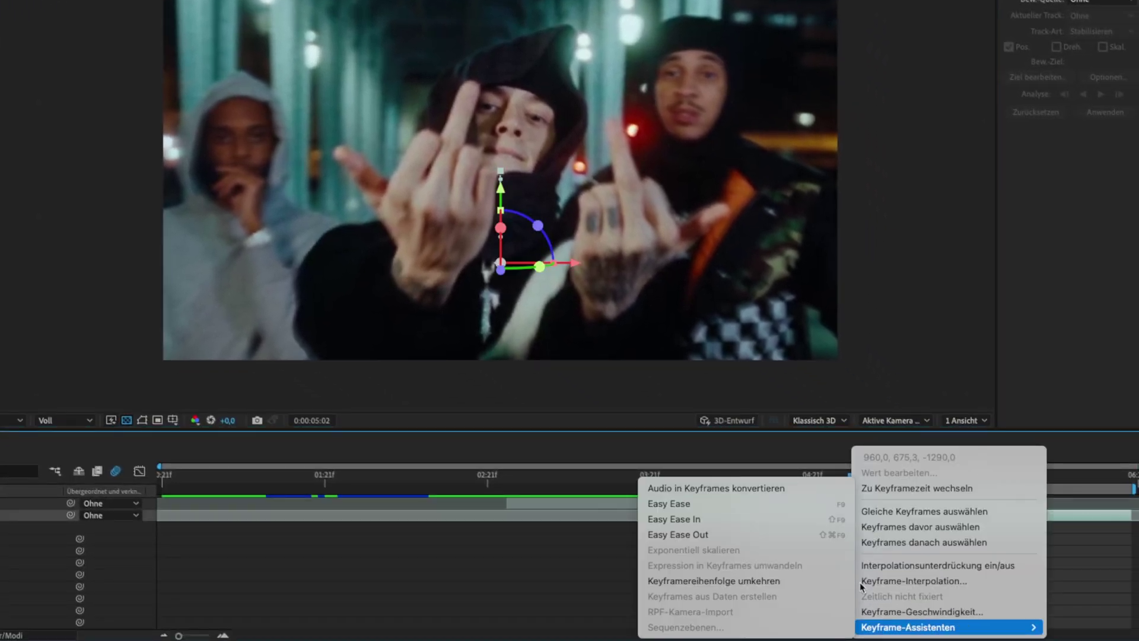
{"action": "left_click", "coordinate": [744, 506]}
- Preview the eased zoom-in of the Fast Zoom clip from 0:00:04:11
{"action": "left_click", "coordinate": [741, 476]}
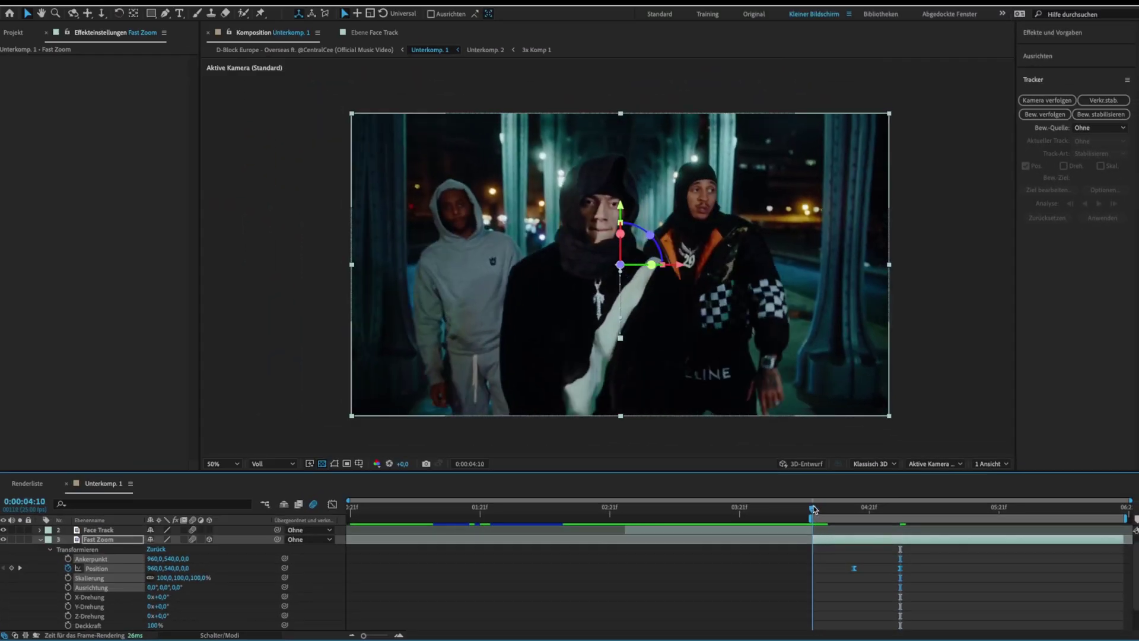
{"action": "left_click", "coordinate": [836, 556]}
{"action": "key", "text": "space"}
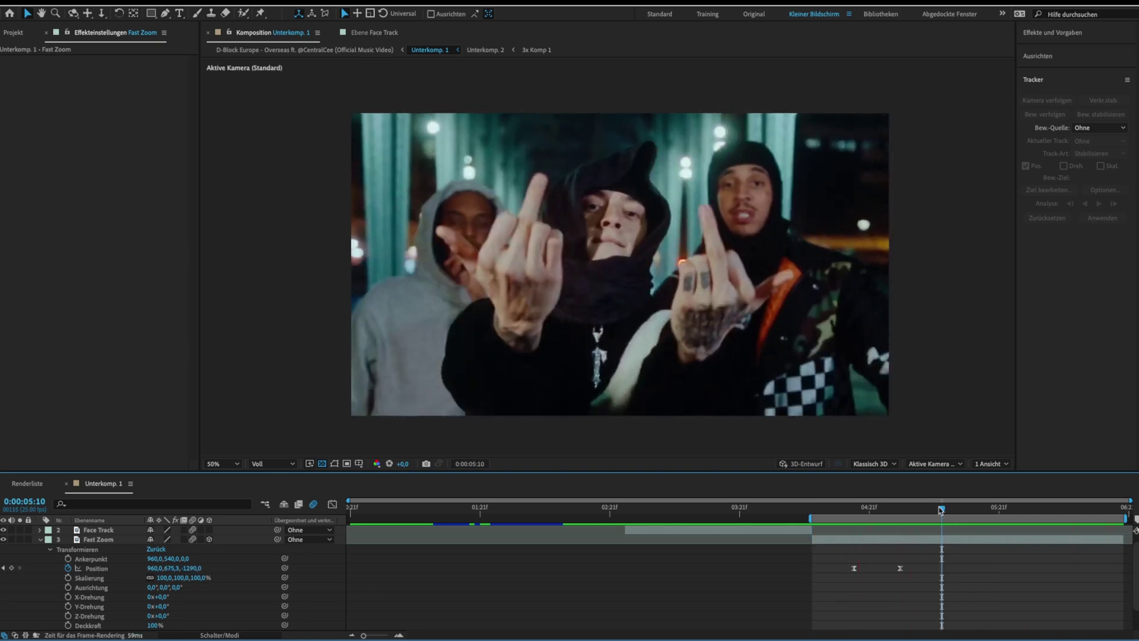
- Add a Position keyframe holding the zoom at 0:00:06:06, and reset the Fast Zoom layer's transform at 0:00:06:19
{"action": "left_click_drag", "start_coordinate": [941, 510], "coordinate": [1047, 520]}
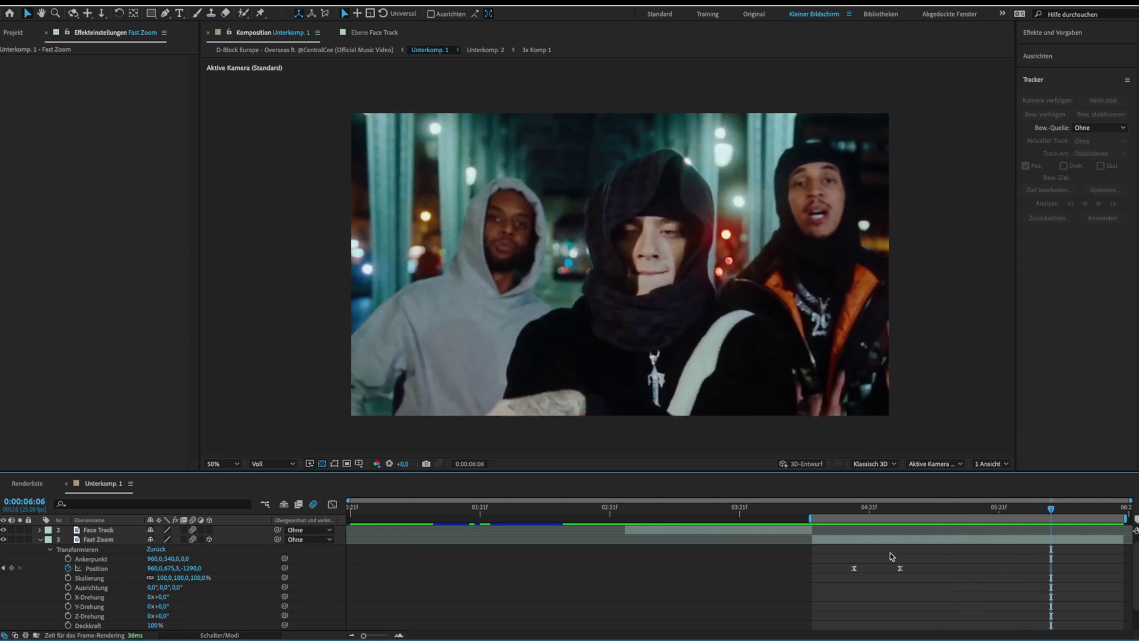
{"action": "left_click", "coordinate": [10, 568]}
{"action": "left_click_drag", "start_coordinate": [1055, 510], "coordinate": [1111, 512]}
{"action": "left_click", "coordinate": [159, 549]}
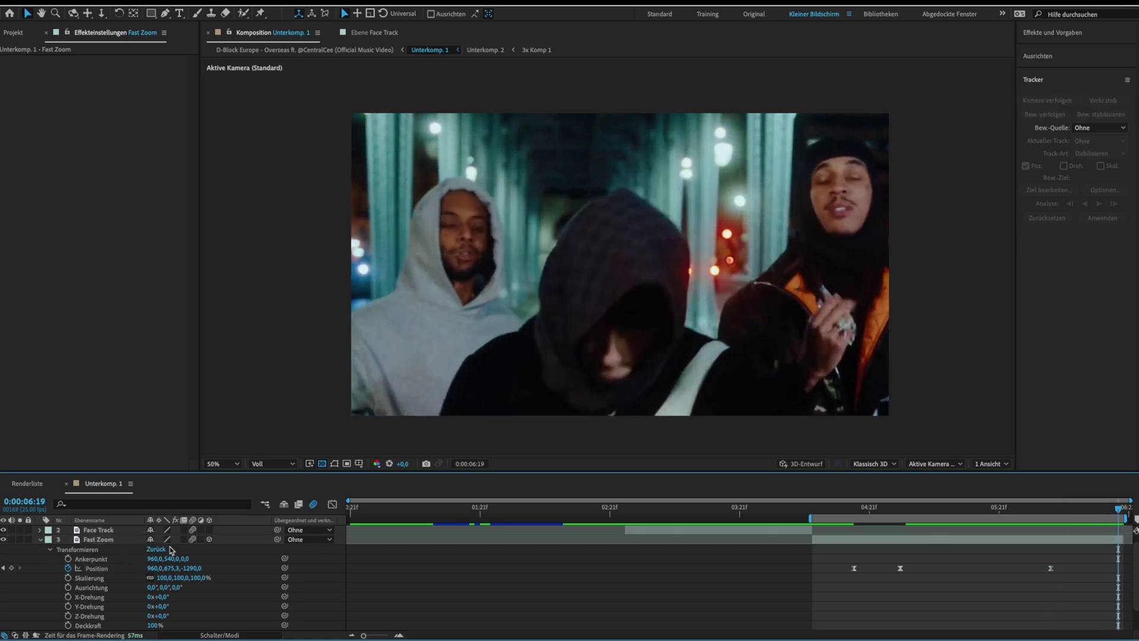
- Preview the full Fast Zoom animation from 0:00:04:10 and extend the work area's start back to 0:00:00:21
{"action": "left_click", "coordinate": [812, 509]}
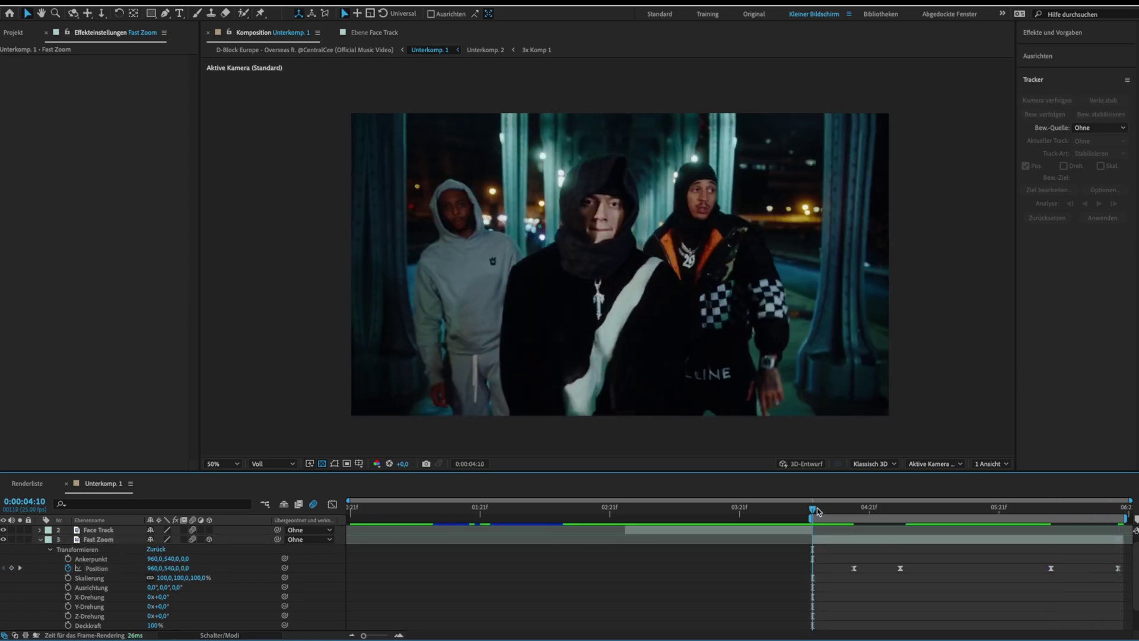
{"action": "key", "text": "space"}
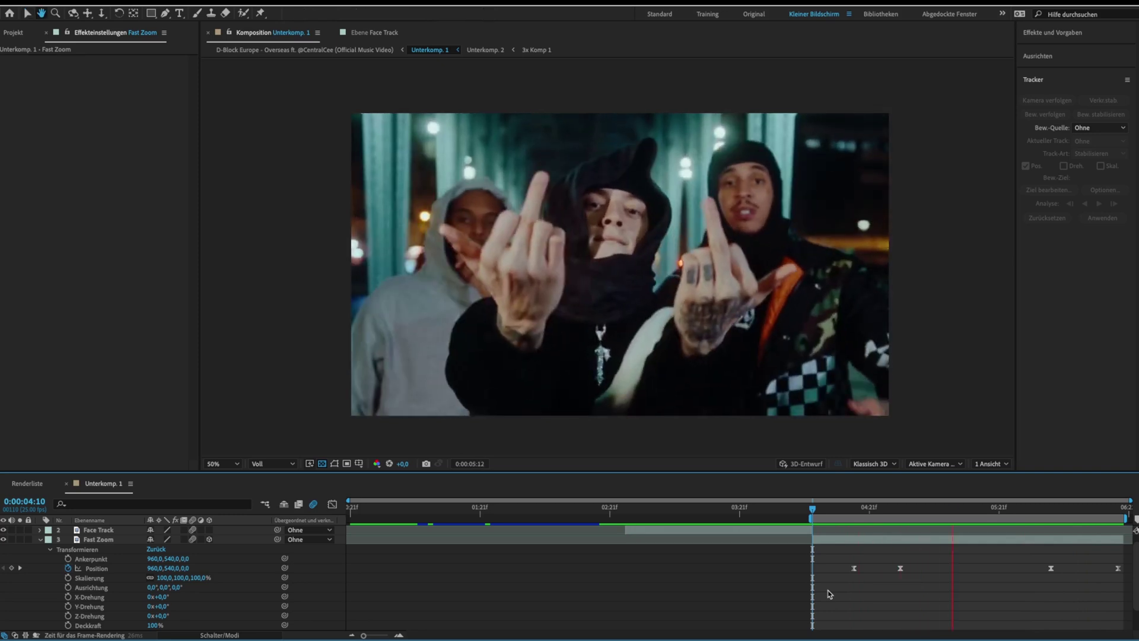
{"action": "key", "text": "space"}
{"action": "left_click_drag", "start_coordinate": [822, 520], "coordinate": [349, 518]}
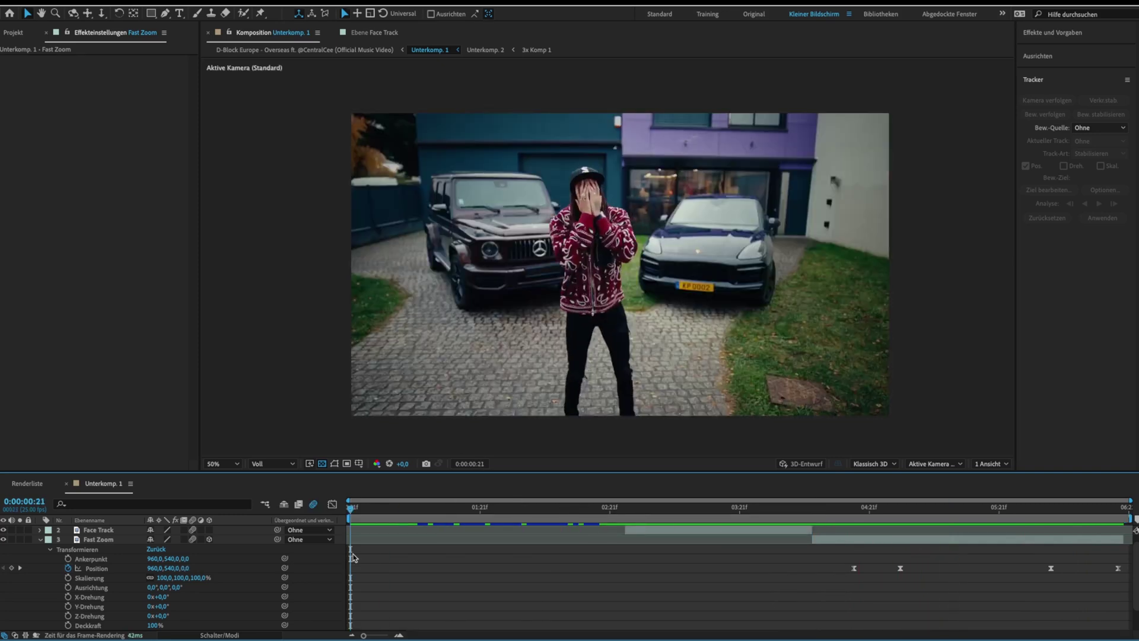